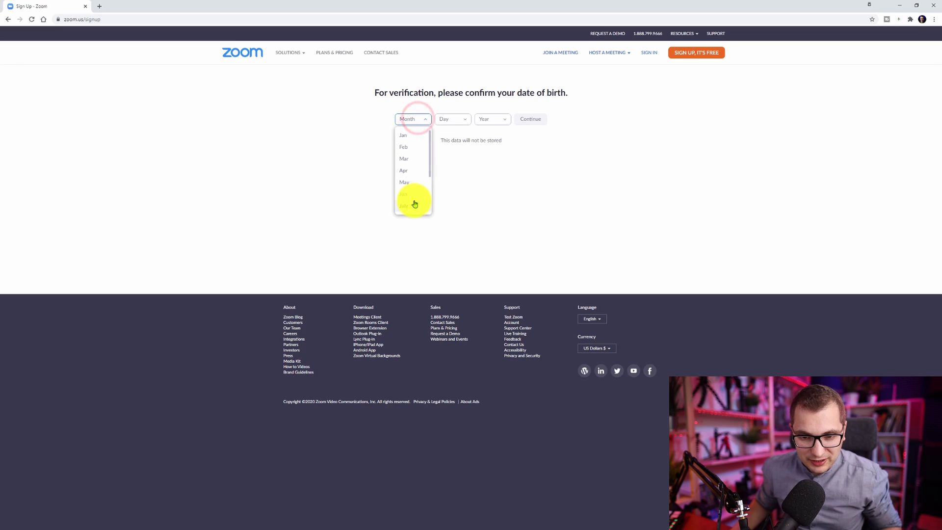
Confirm the birth date and sign up for Zoom with a Google account.
{"action": "left_click", "coordinate": [528, 119]}
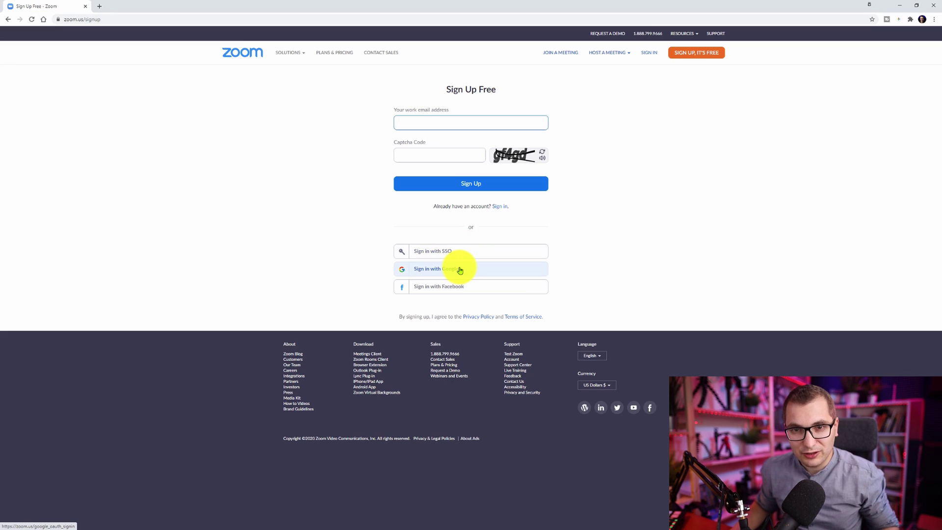
{"action": "left_click", "coordinate": [460, 269]}
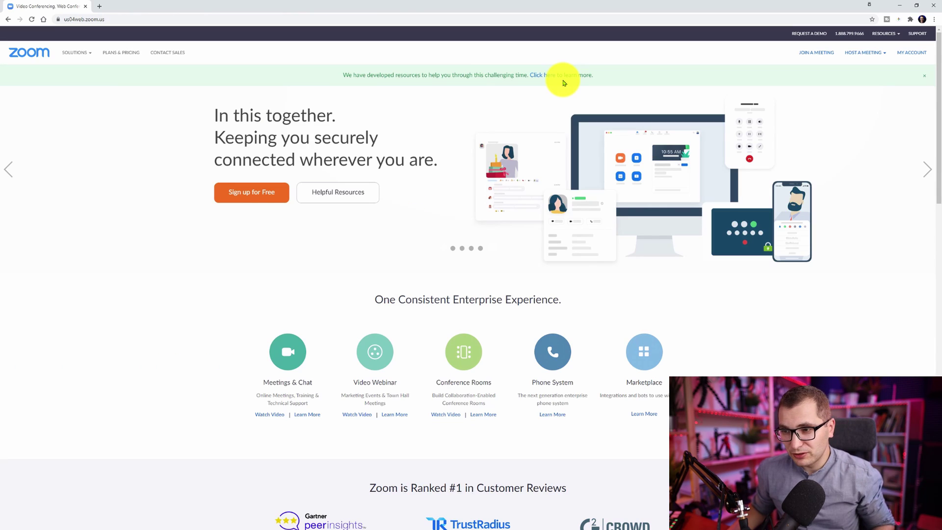
Download the Zoom desktop client from the Resources menu's Download Zoom Client.
{"action": "left_click", "coordinate": [886, 34]}
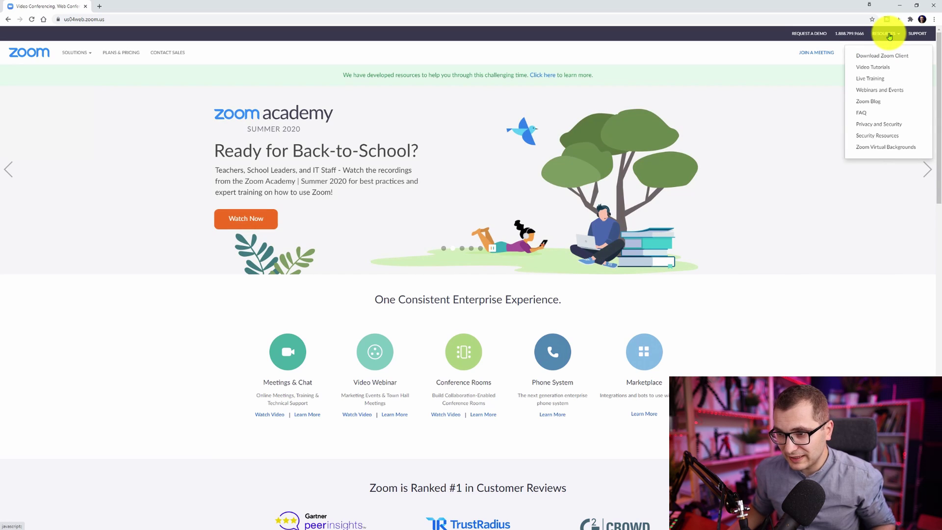
{"action": "left_click", "coordinate": [884, 57]}
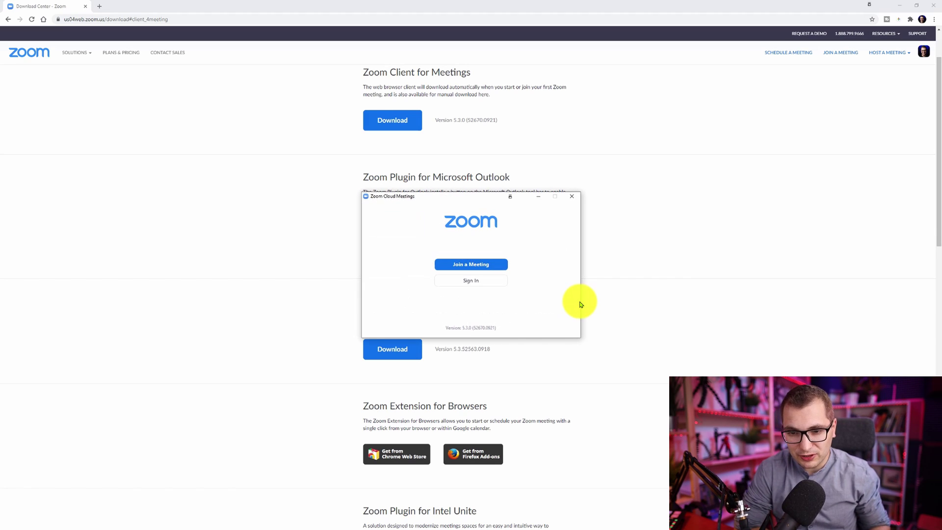
Sign in to the Zoom desktop client using Sign in with Google.
{"action": "left_click", "coordinate": [490, 282]}
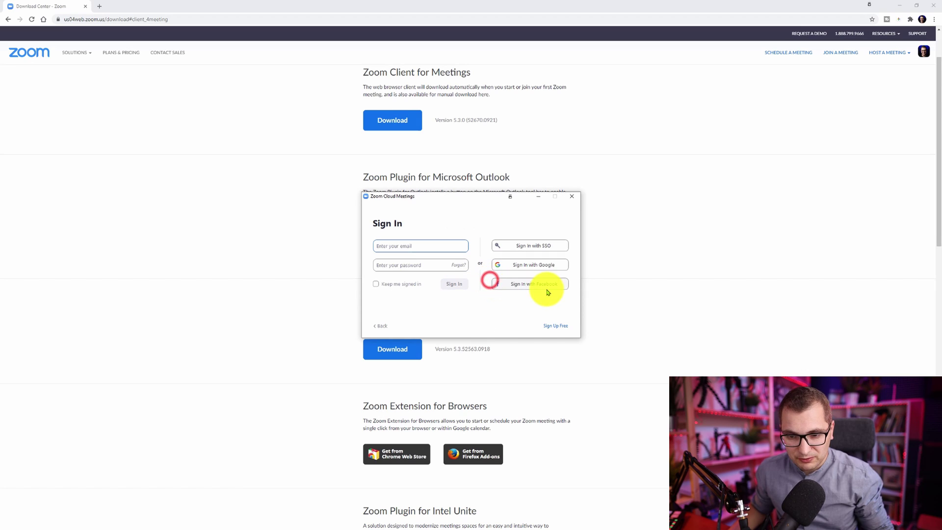
{"action": "left_click", "coordinate": [521, 266]}
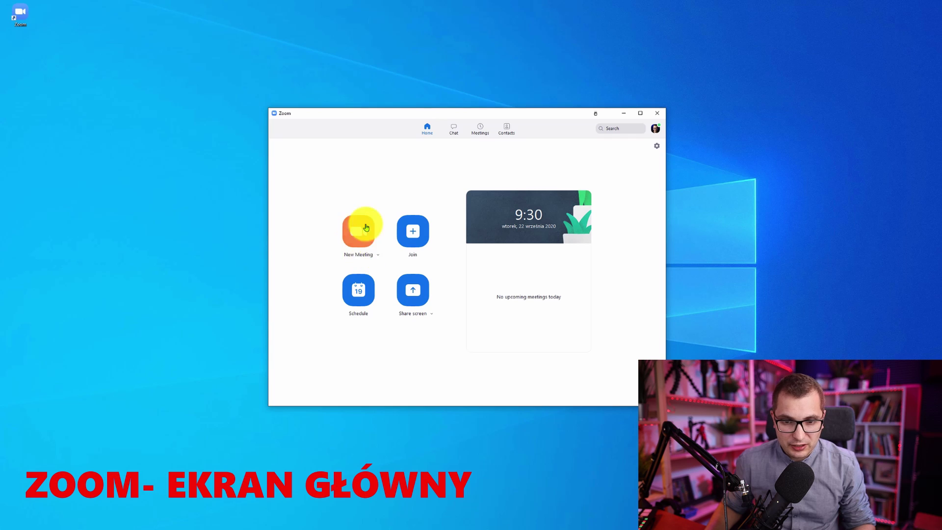
Start a new meeting, centre its window, and join with computer audio.
{"action": "left_click", "coordinate": [360, 234]}
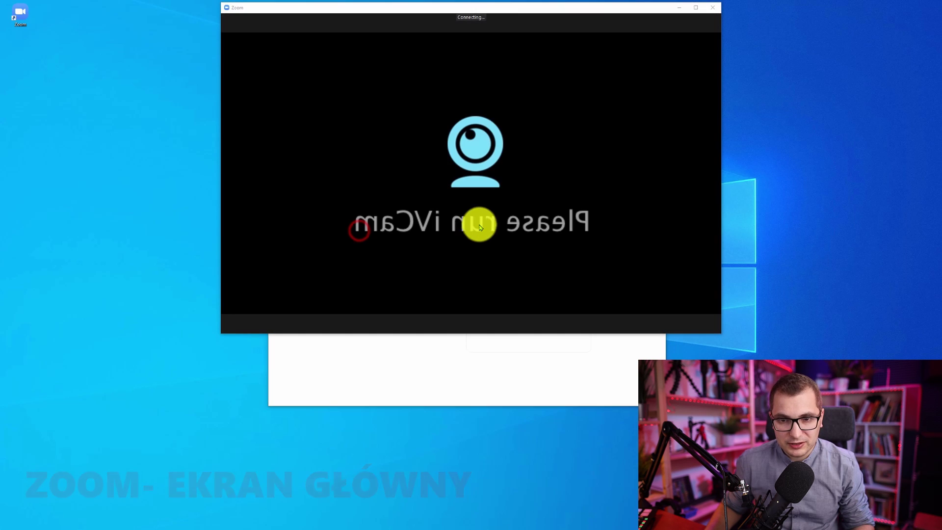
{"action": "left_click_drag", "start_coordinate": [490, 11], "coordinate": [490, 105]}
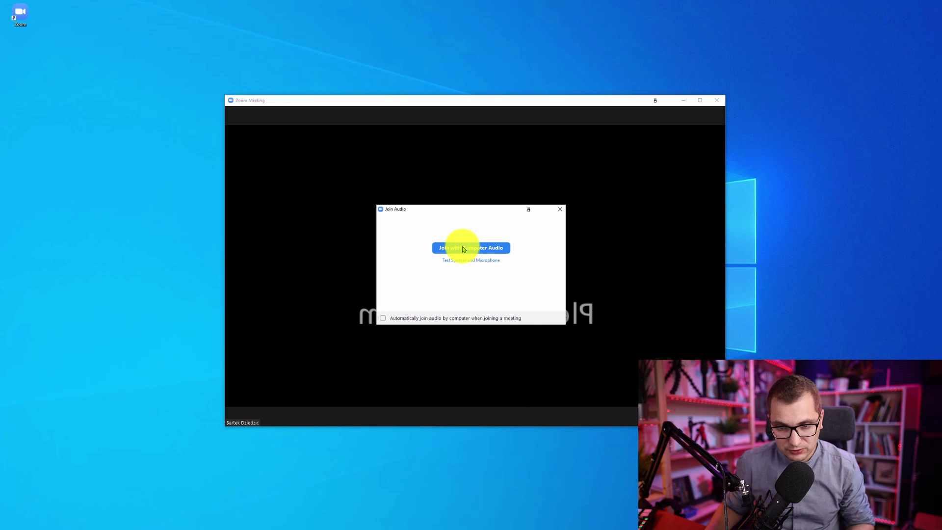
{"action": "left_click", "coordinate": [463, 249]}
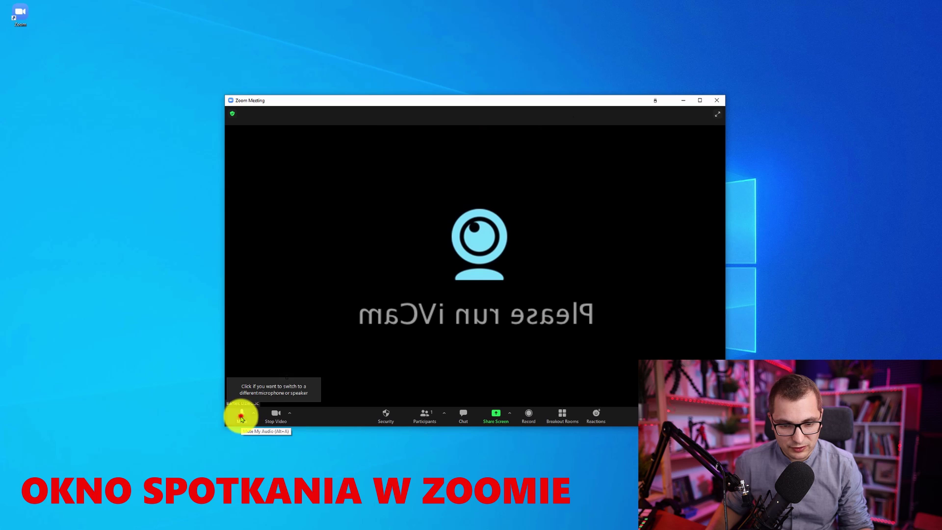
Toggle mute off again and select Mikrofon (RODECaster Pro Stereo) as the microphone.
{"action": "left_click", "coordinate": [241, 417]}
{"action": "left_click", "coordinate": [241, 418]}
{"action": "left_click", "coordinate": [253, 413]}
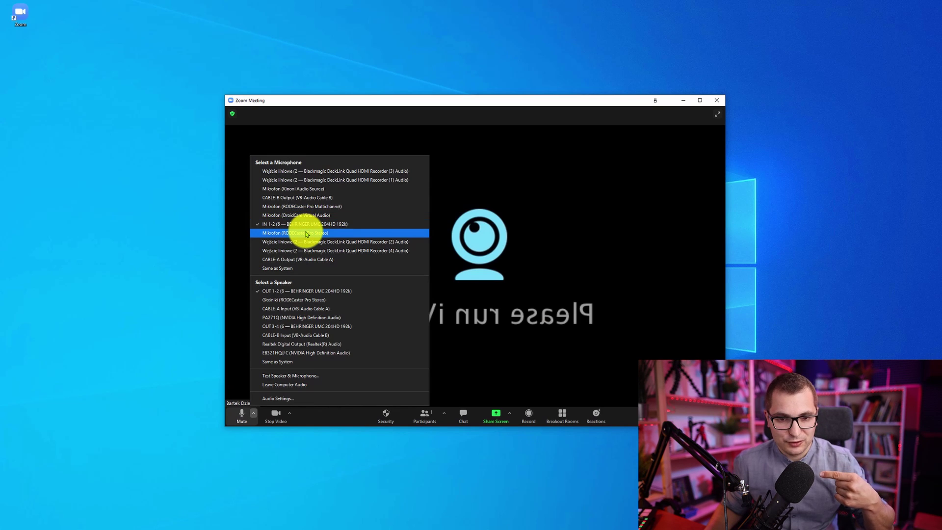
{"action": "left_click", "coordinate": [305, 233]}
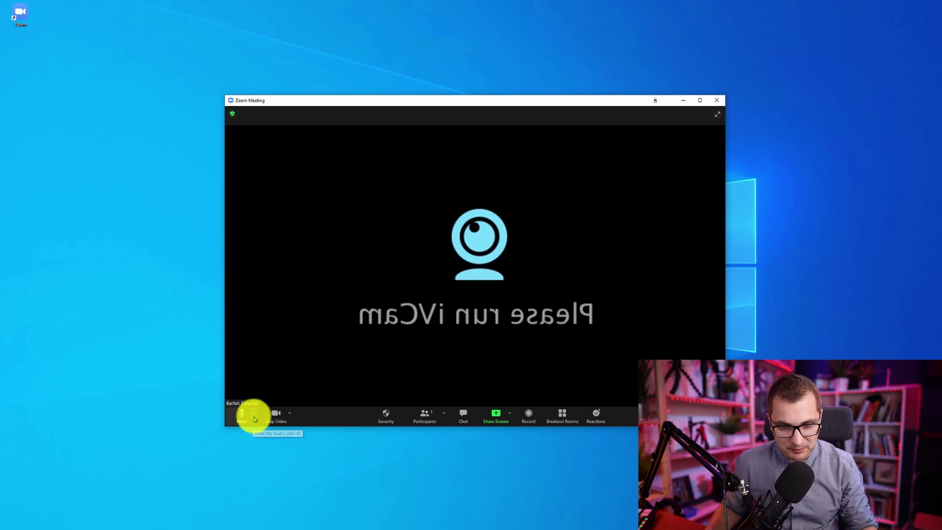
{"action": "left_click", "coordinate": [254, 415]}
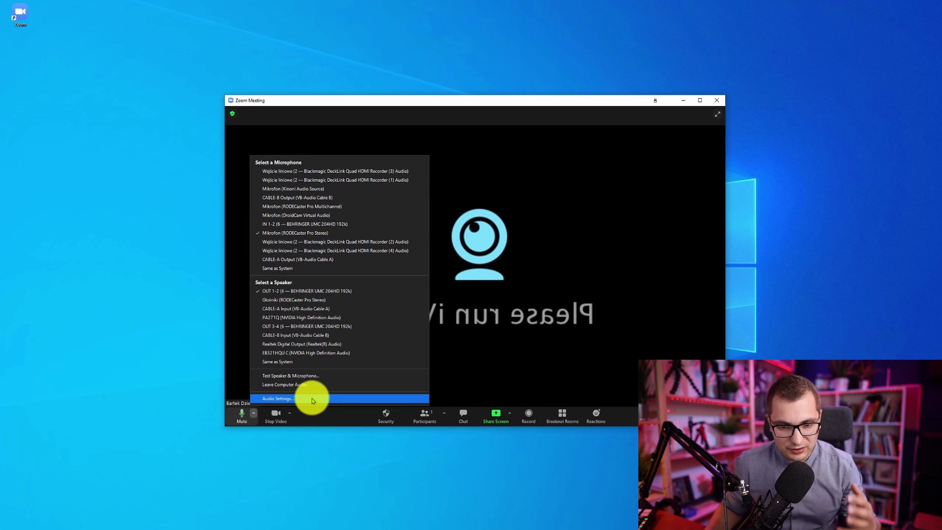
Check the RODECaster microphone and BEHRINGER speaker in Audio Settings, then close it.
{"action": "left_click", "coordinate": [312, 399]}
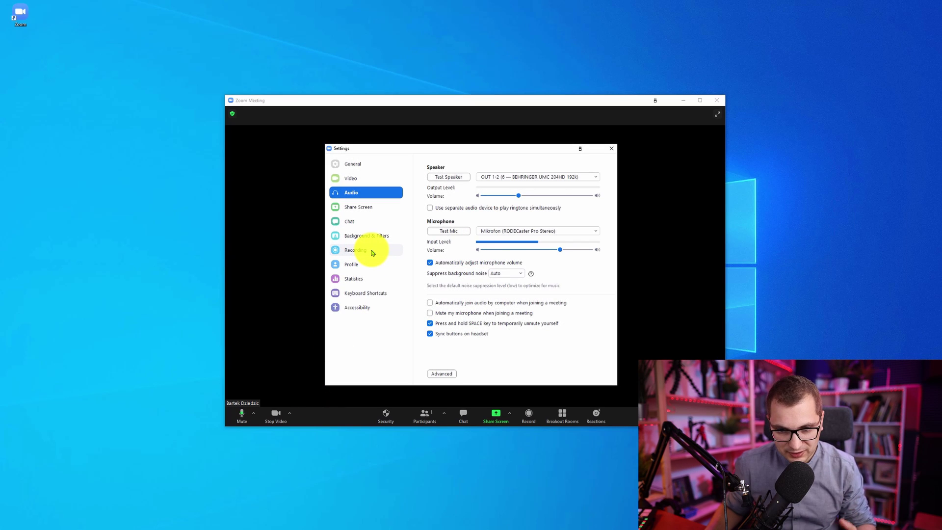
{"action": "left_click", "coordinate": [611, 148]}
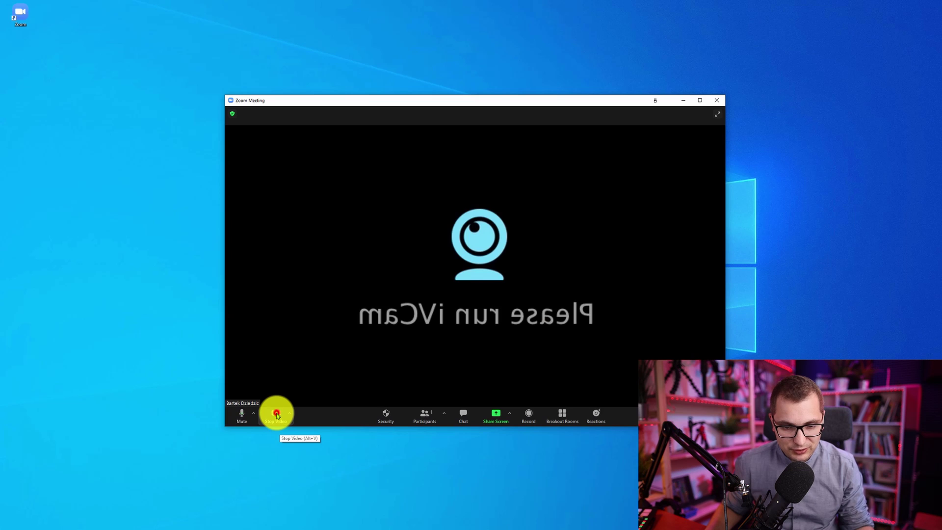
Turn the video off and back on, then try a virtual background image.
{"action": "left_click", "coordinate": [277, 416]}
{"action": "left_click", "coordinate": [276, 416]}
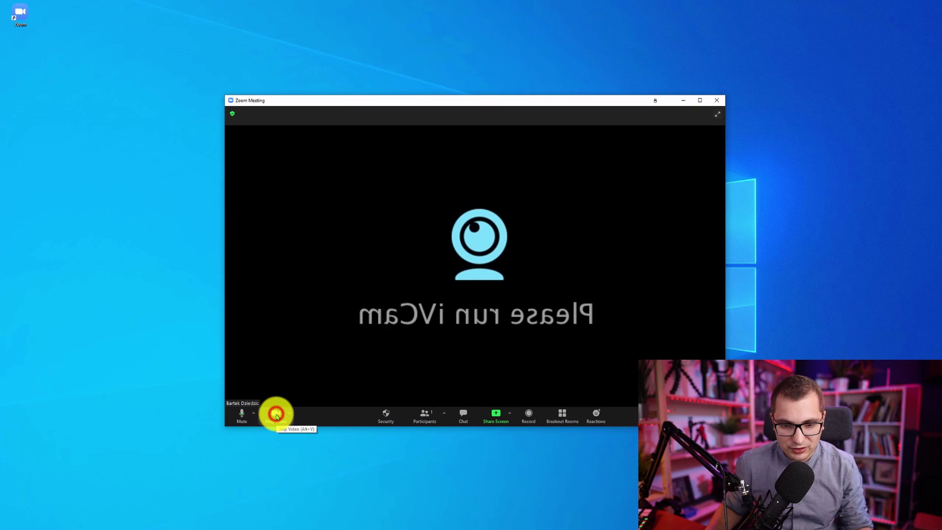
{"action": "left_click", "coordinate": [290, 413]}
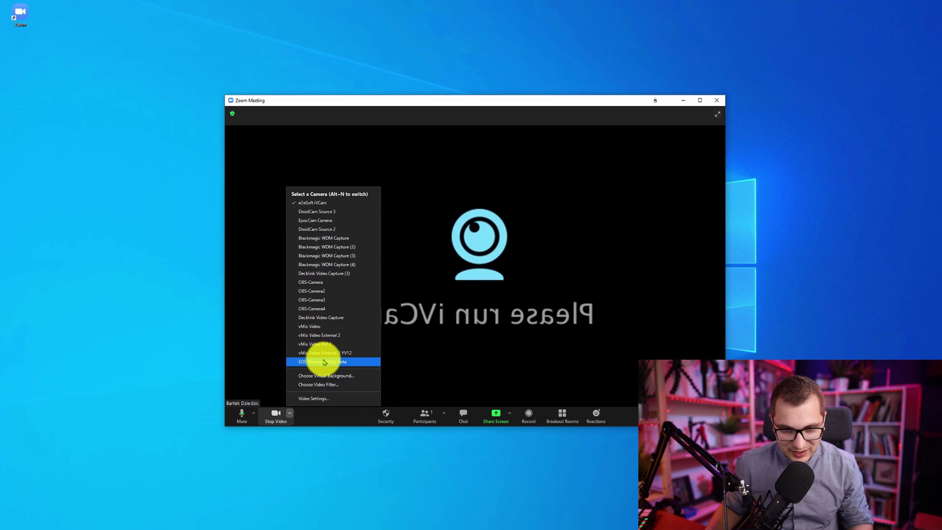
{"action": "left_click", "coordinate": [306, 379]}
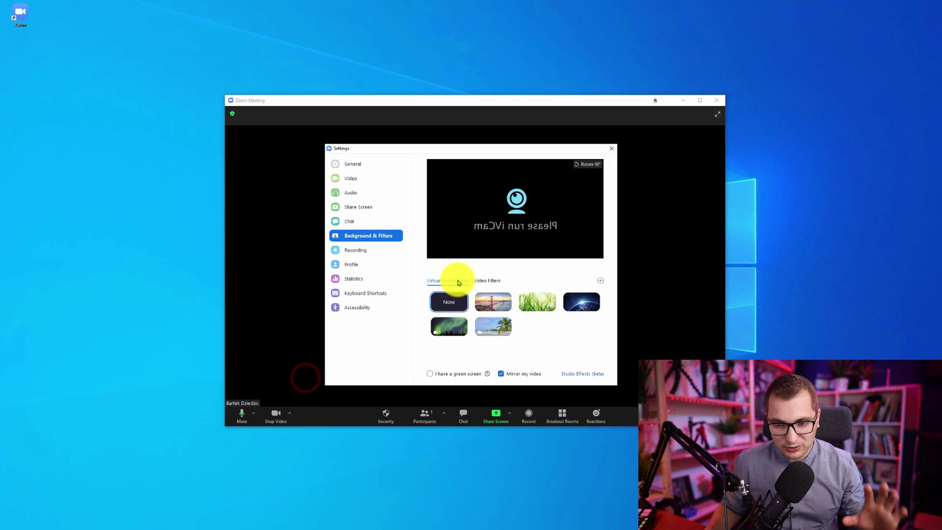
{"action": "left_click", "coordinate": [493, 302]}
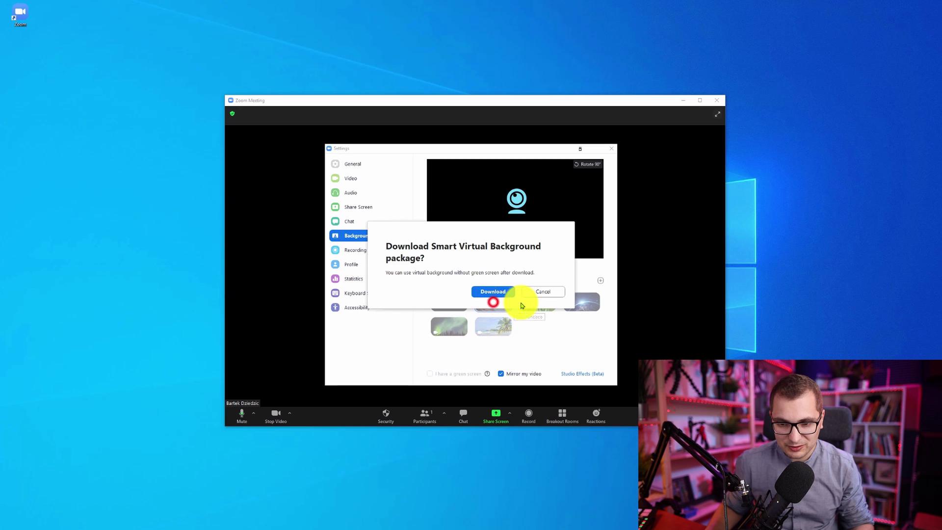
Decline the smart virtual background download and close Settings with the background left at None.
{"action": "left_click", "coordinate": [537, 291]}
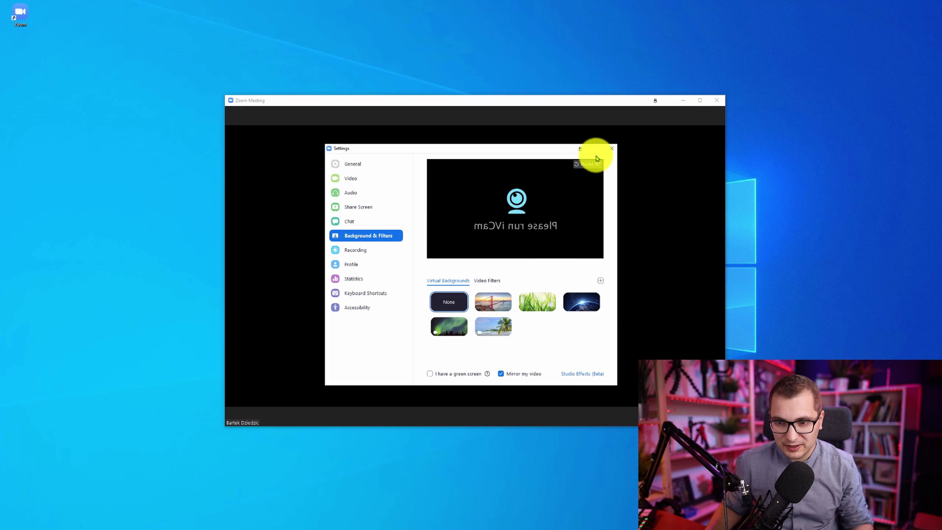
{"action": "left_click", "coordinate": [610, 145]}
{"action": "left_click", "coordinate": [612, 148]}
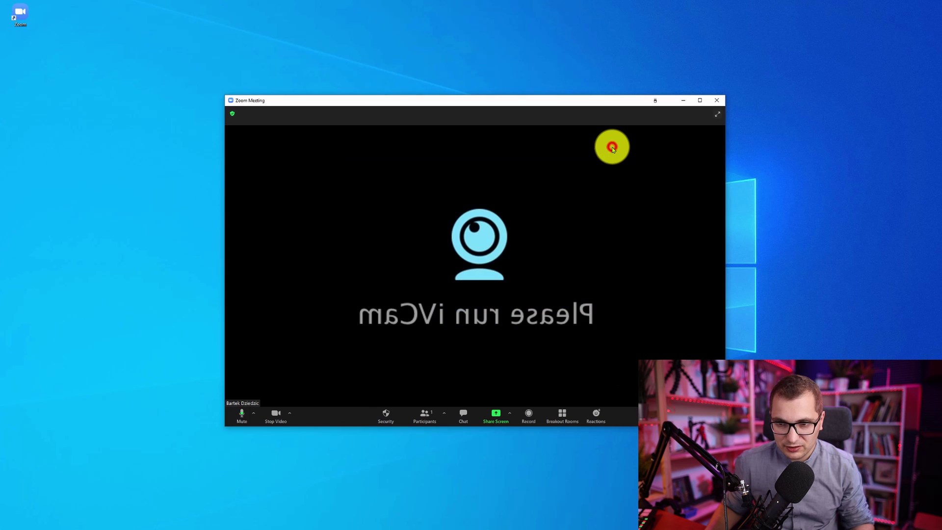
{"action": "left_click", "coordinate": [291, 417]}
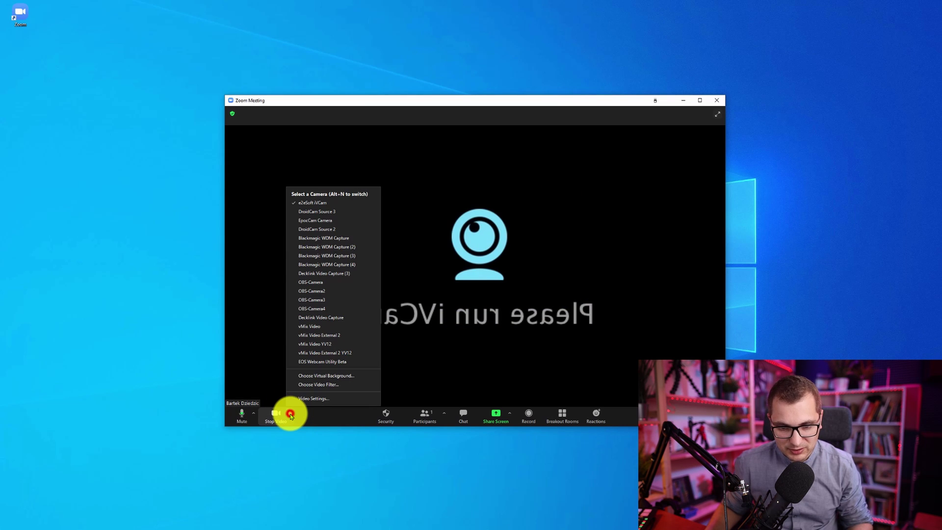
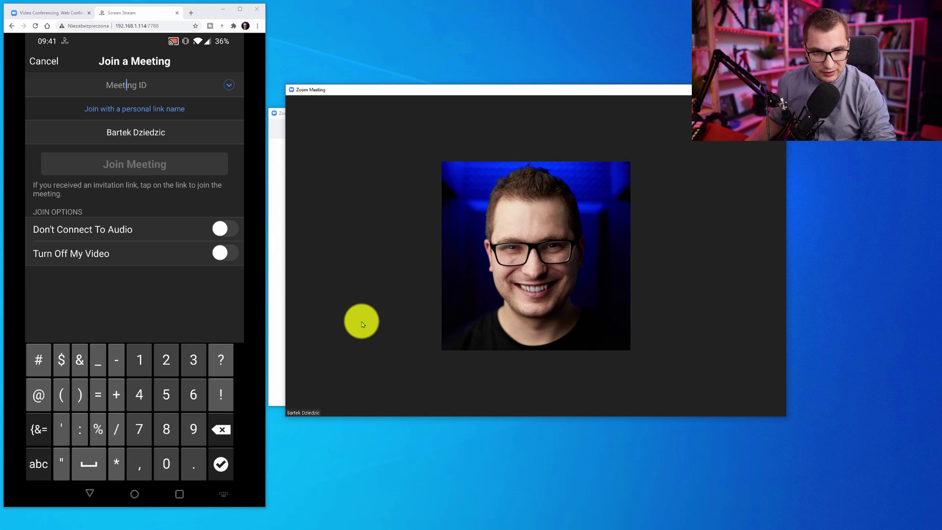
Keep the desktop Zoom meeting running while the phone app sits on Join a Meeting.
{"action": "mouse_move", "coordinate": [364, 308]}
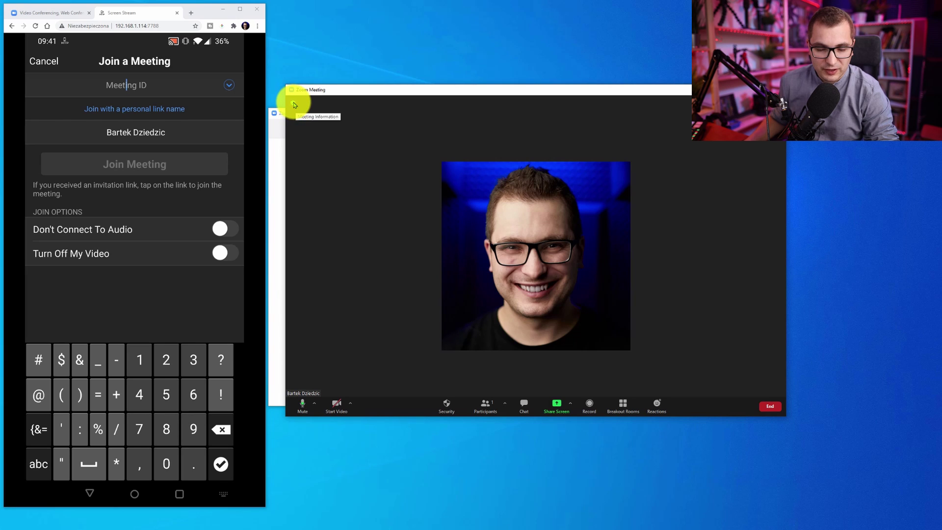
Enter the meeting ID on the phone and request to join under the name Uczestnik.
{"action": "left_click", "coordinate": [293, 103]}
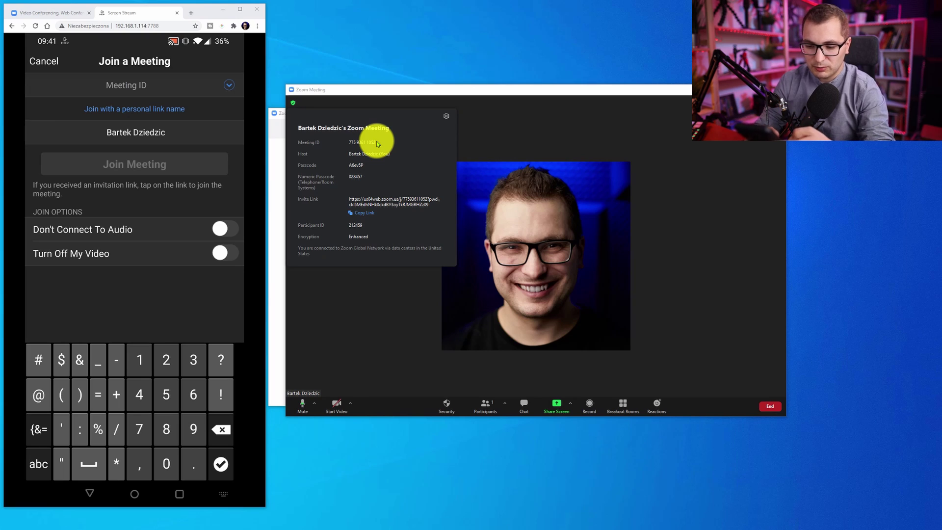
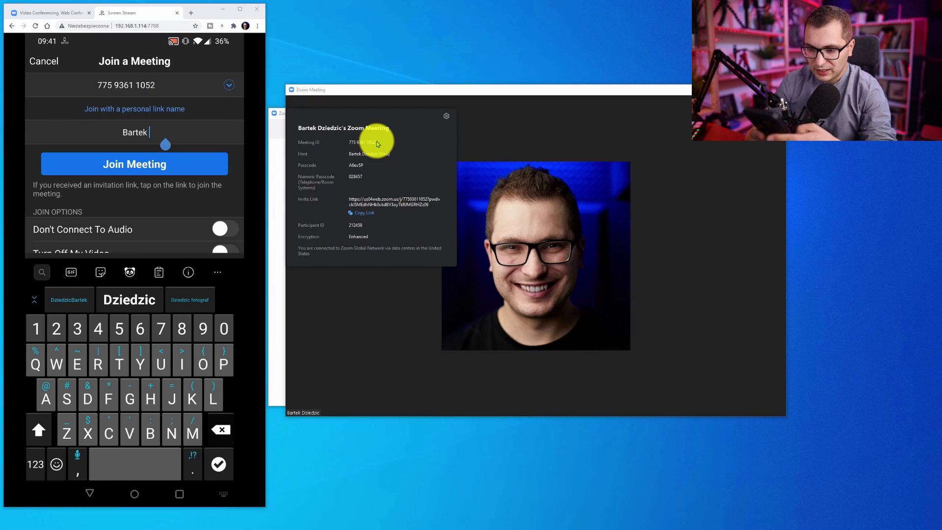
{"action": "type", "text": "Ucz"}
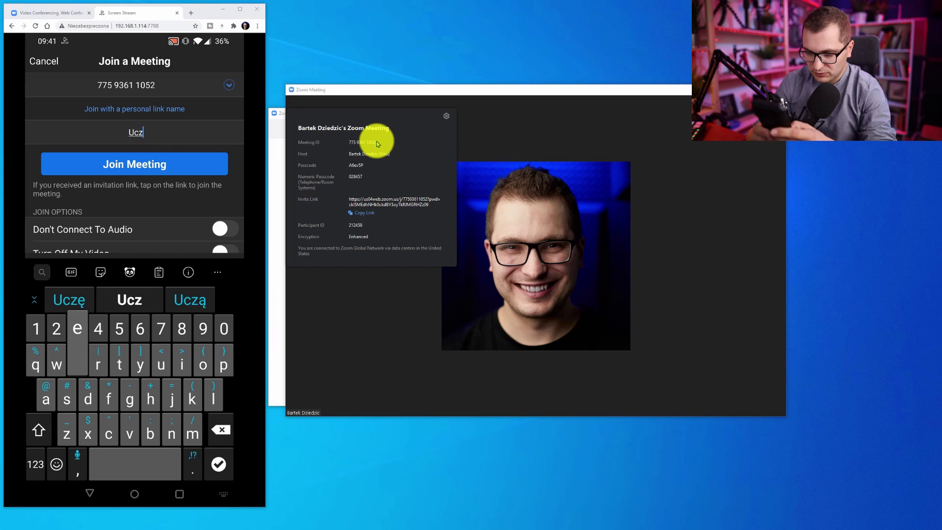
{"action": "type", "text": "eatnikom"}
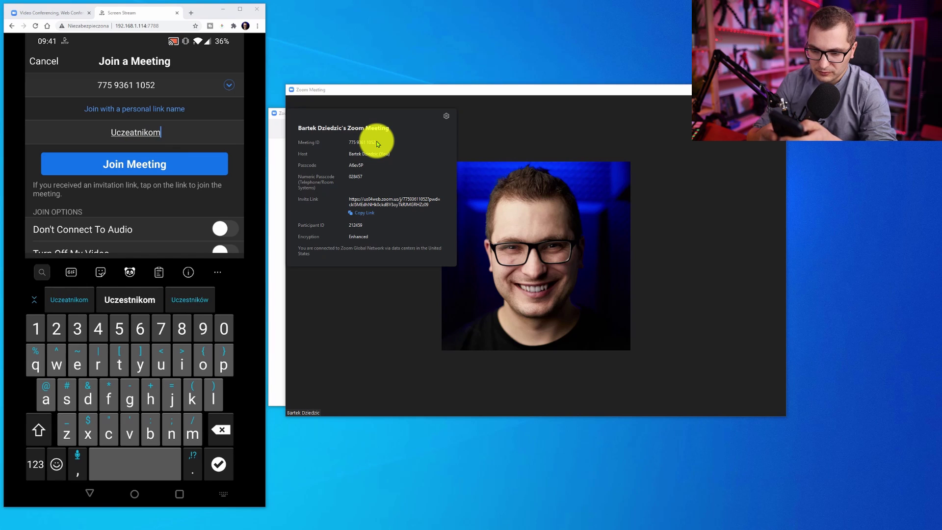
{"action": "key", "text": "BackSpace"}
{"action": "key", "text": "BackSpace"}
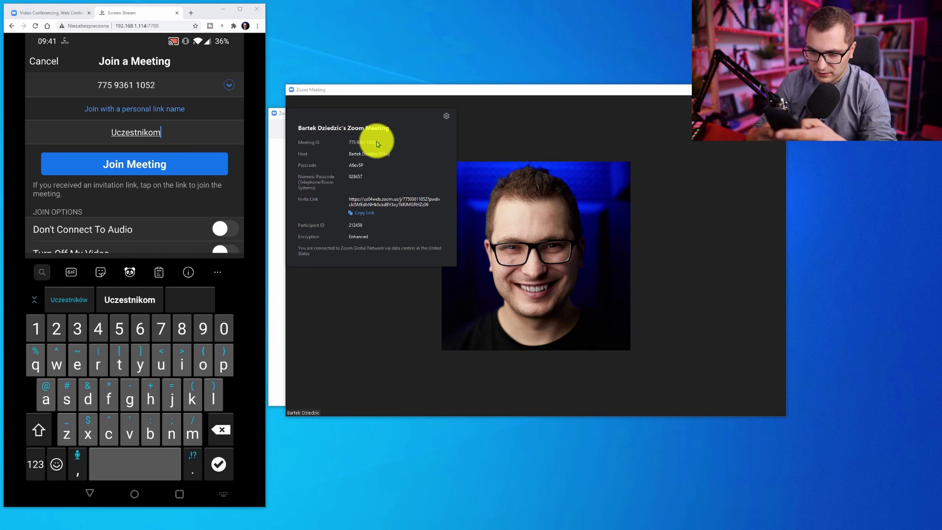
{"action": "key", "text": "BackSpace"}
{"action": "key", "text": "Return"}
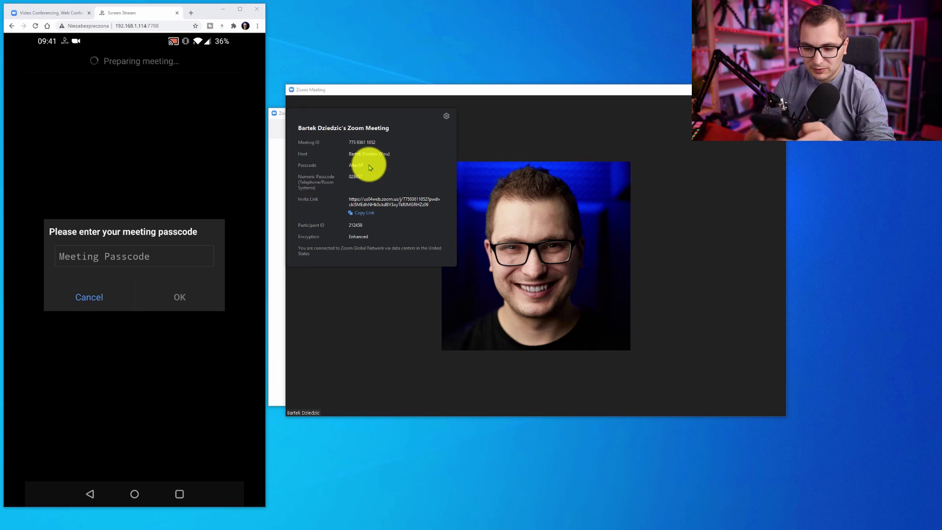
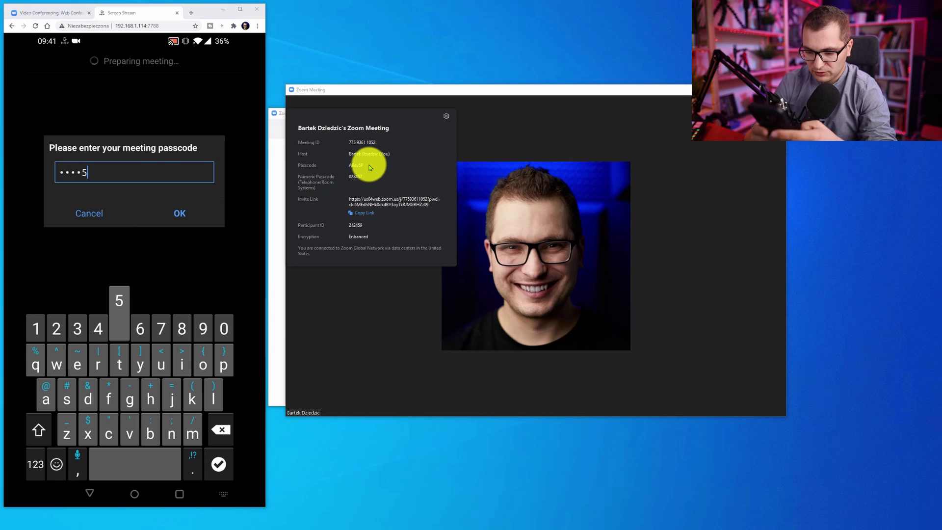
Enter the meeting passcode in the phone's passcode prompt and confirm it.
{"action": "key", "text": "Return"}
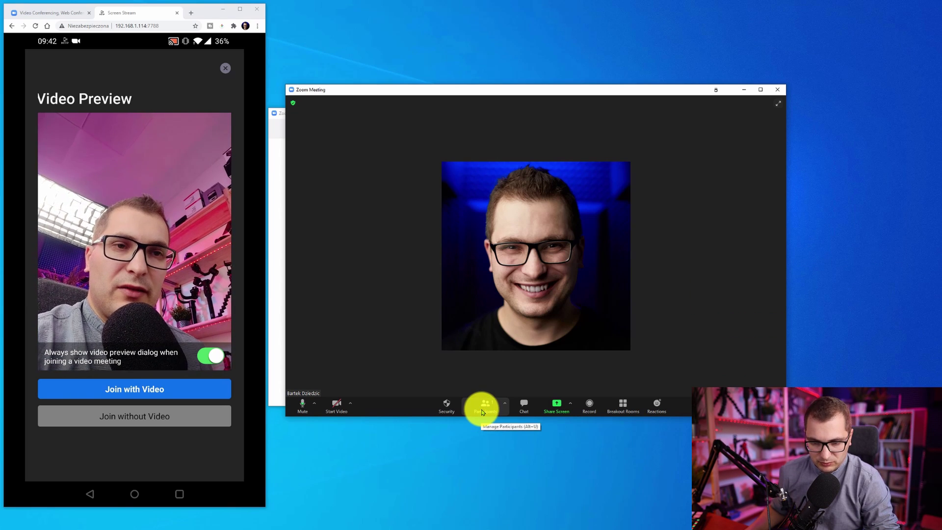
Show the Participants panel with Uczestnik listed under Waiting Room.
{"action": "left_click", "coordinate": [483, 409]}
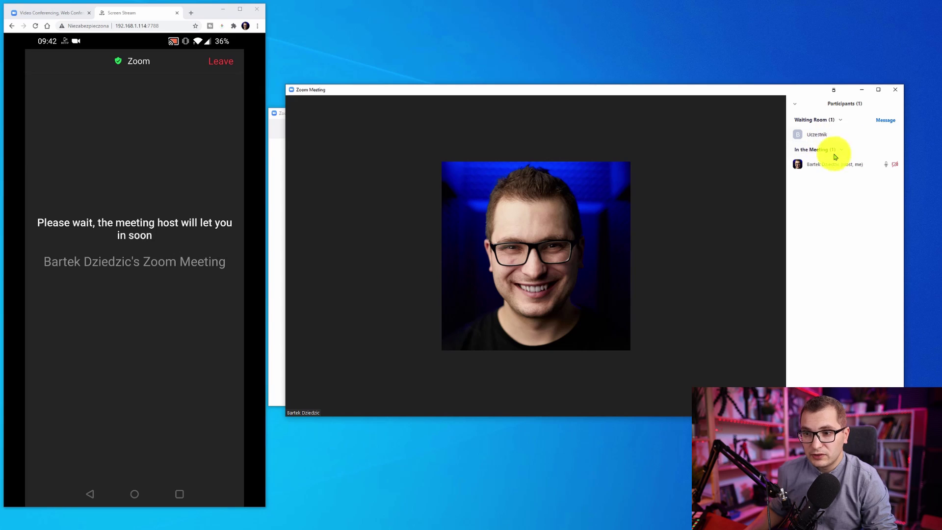
{"action": "mouse_move", "coordinate": [828, 136]}
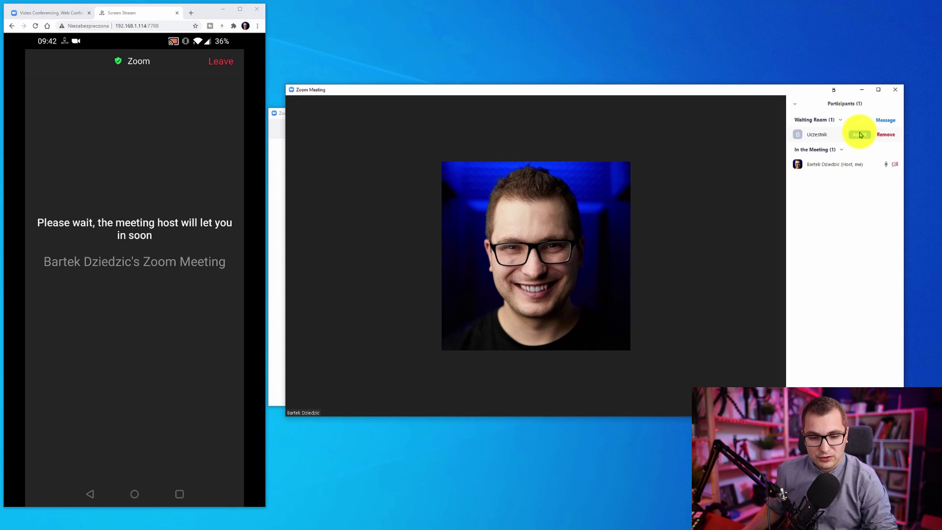
Admit Uczestnik from the Waiting Room into the meeting.
{"action": "left_click", "coordinate": [860, 135]}
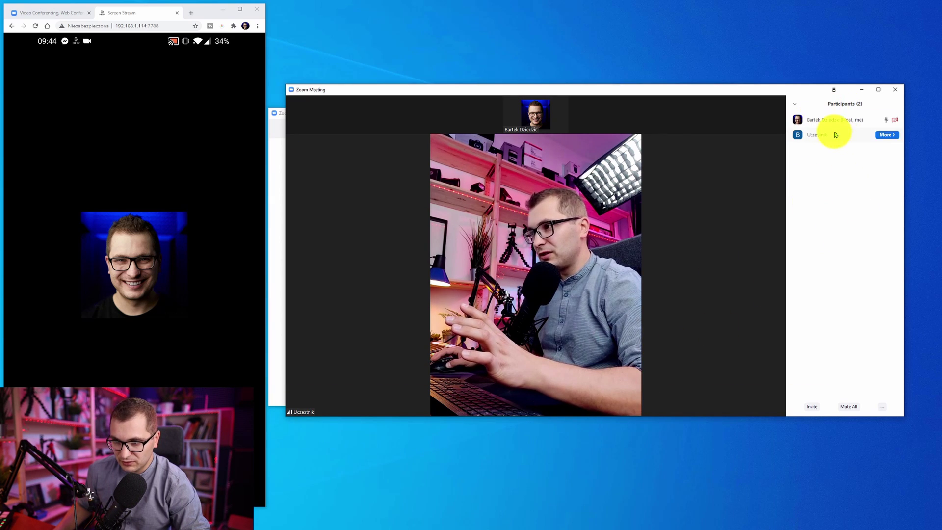
Check the host's and Uczestnik's More menus, then choose Chat for Uczestnik.
{"action": "mouse_move", "coordinate": [837, 123]}
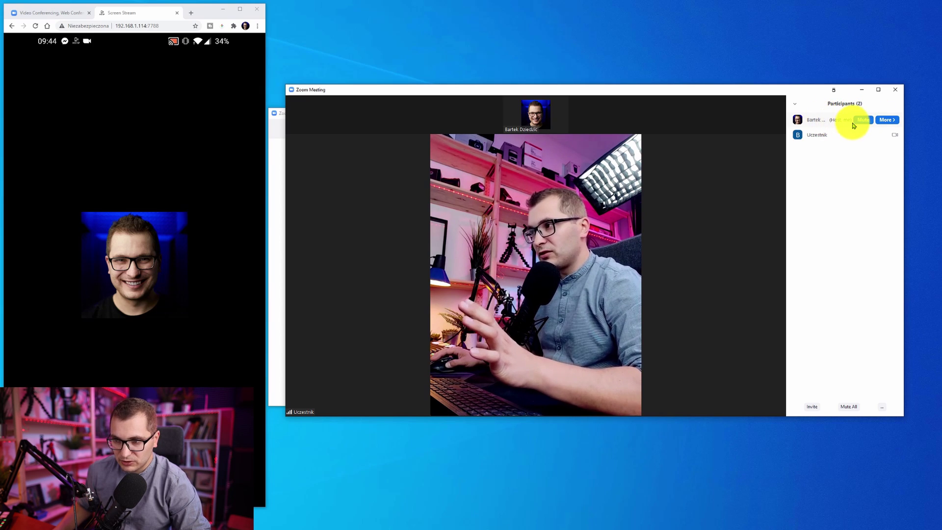
{"action": "left_click", "coordinate": [888, 120]}
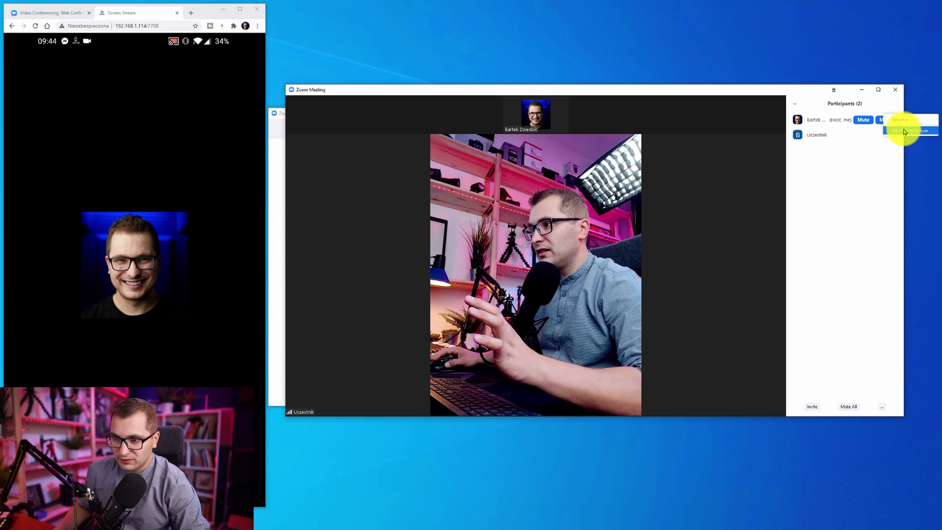
{"action": "left_click", "coordinate": [851, 175]}
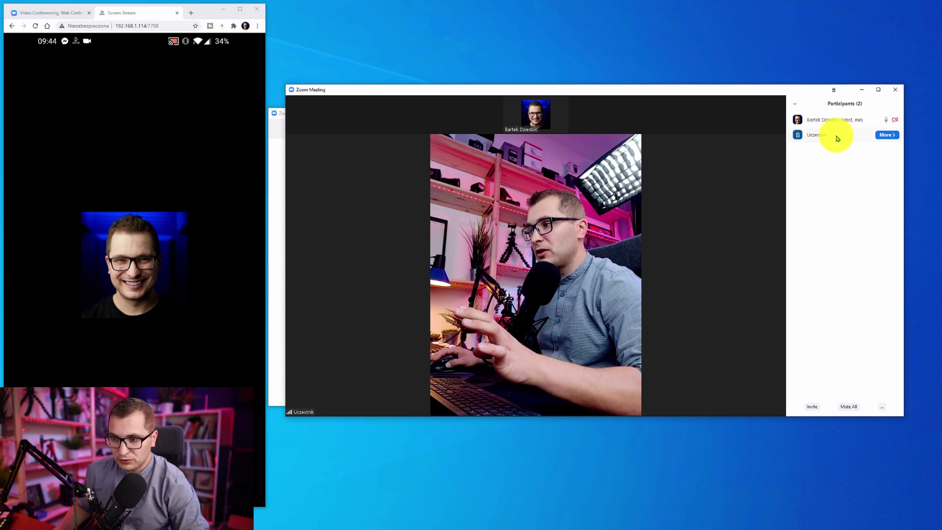
{"action": "left_click", "coordinate": [888, 134]}
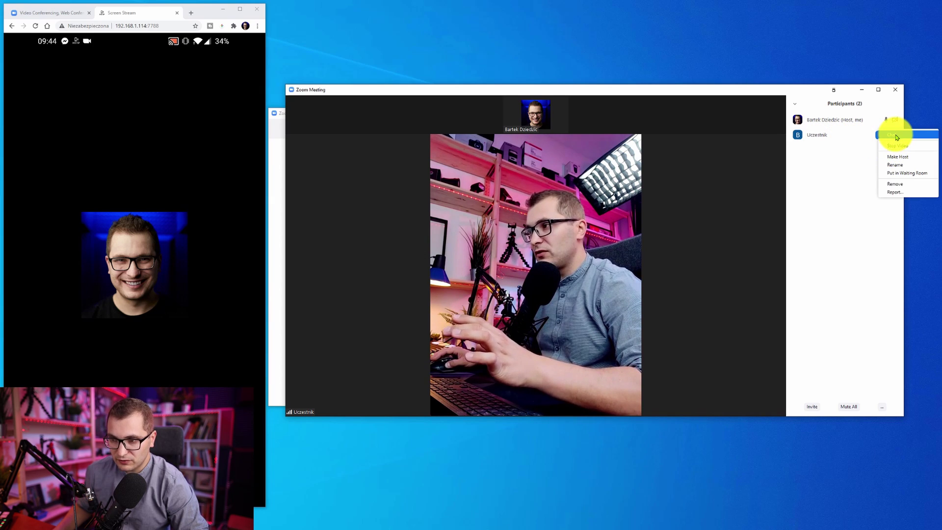
{"action": "left_click", "coordinate": [898, 137]}
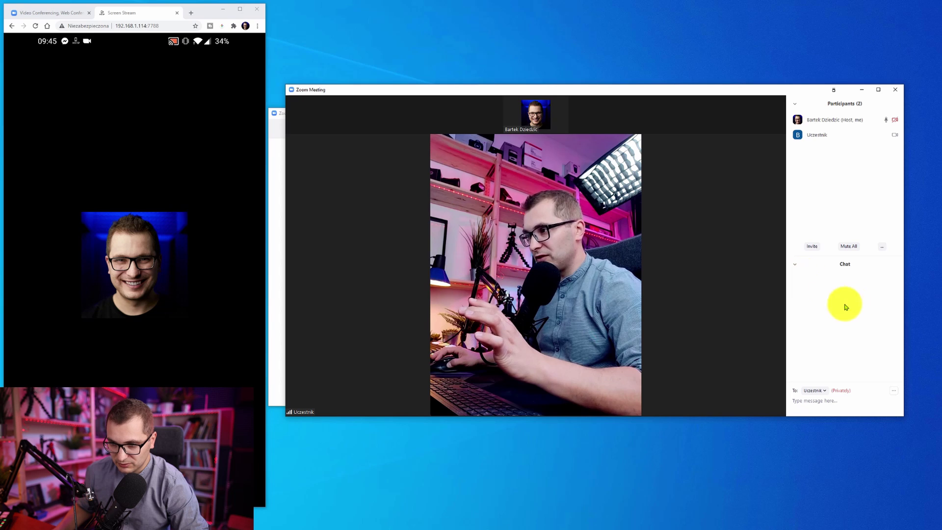
Review the chat recipient list for Uczestnik, then open Uczestnik's More menu.
{"action": "left_click", "coordinate": [794, 398]}
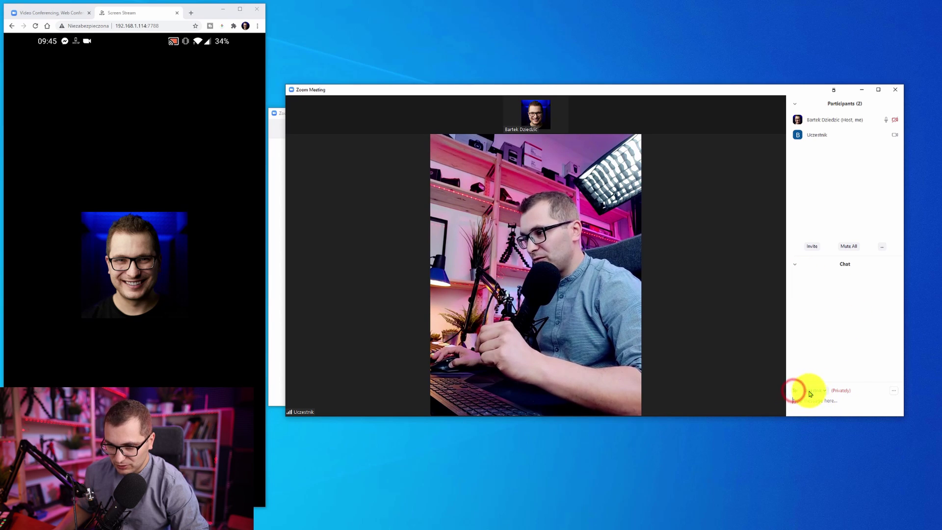
{"action": "left_click", "coordinate": [822, 390]}
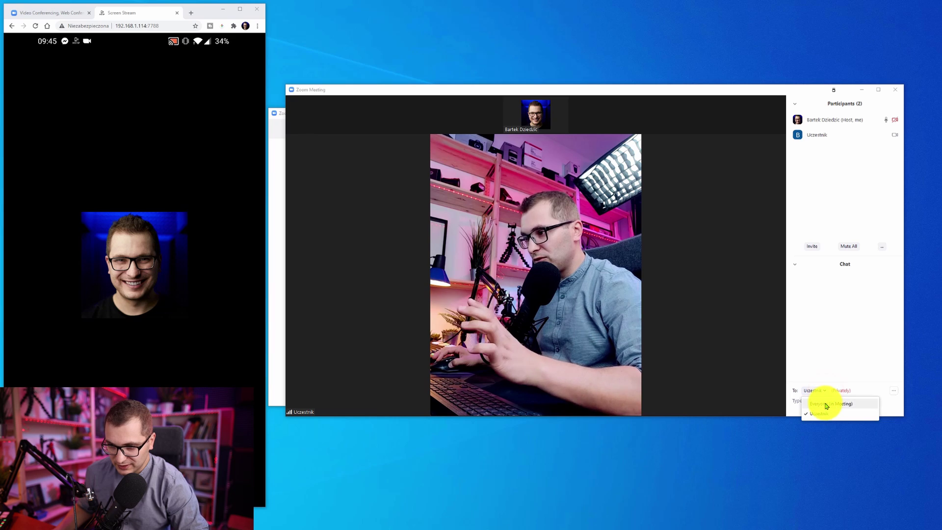
{"action": "left_click", "coordinate": [834, 349]}
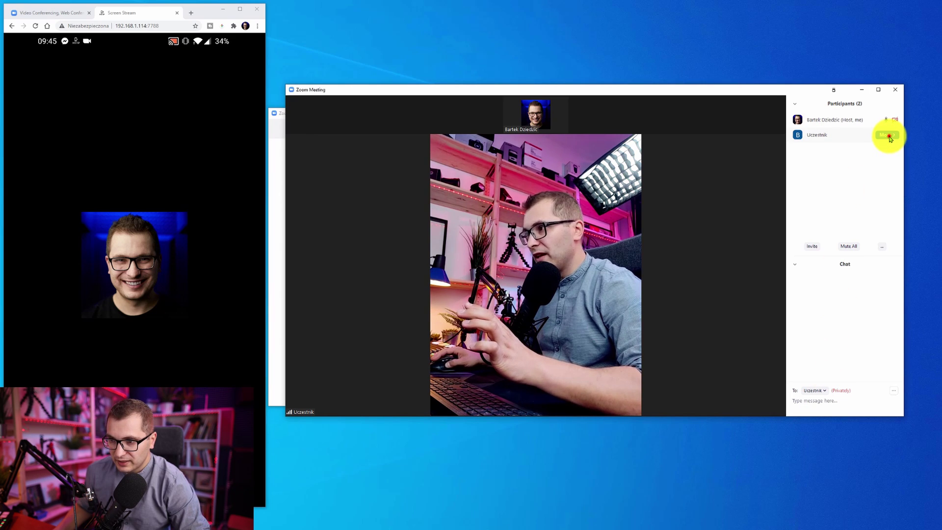
{"action": "left_click", "coordinate": [890, 137]}
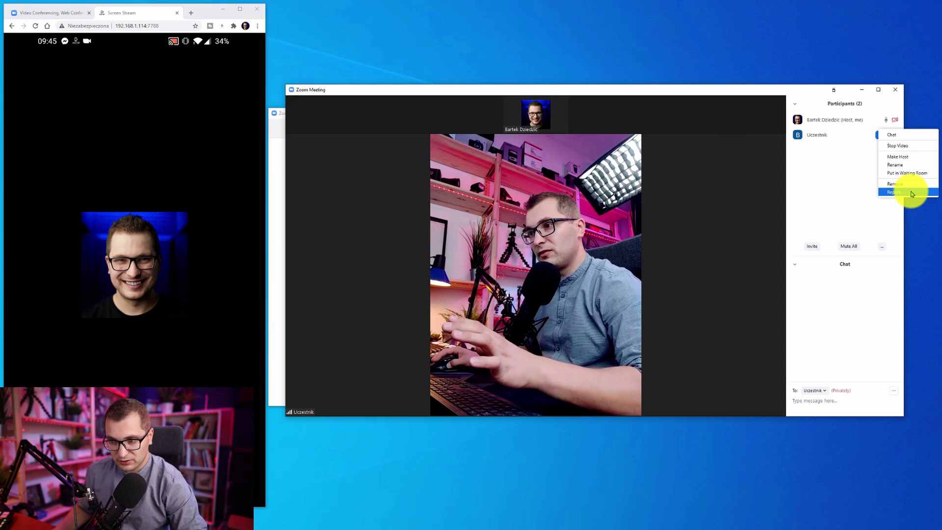
Open and cancel the Report form for Uczestnik, then bring up the Invite window.
{"action": "left_click", "coordinate": [912, 193]}
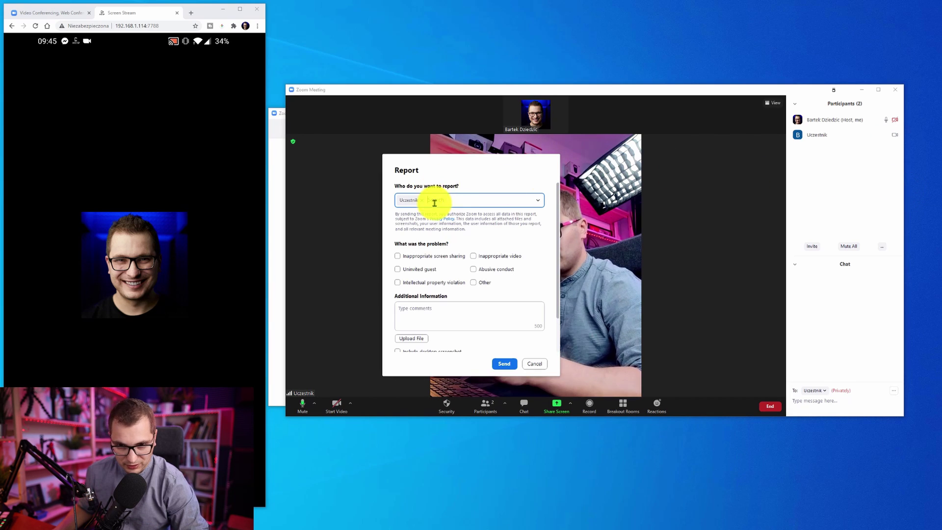
{"action": "scroll", "coordinate": [503, 283], "scroll_direction": "down", "scroll_amount": 2}
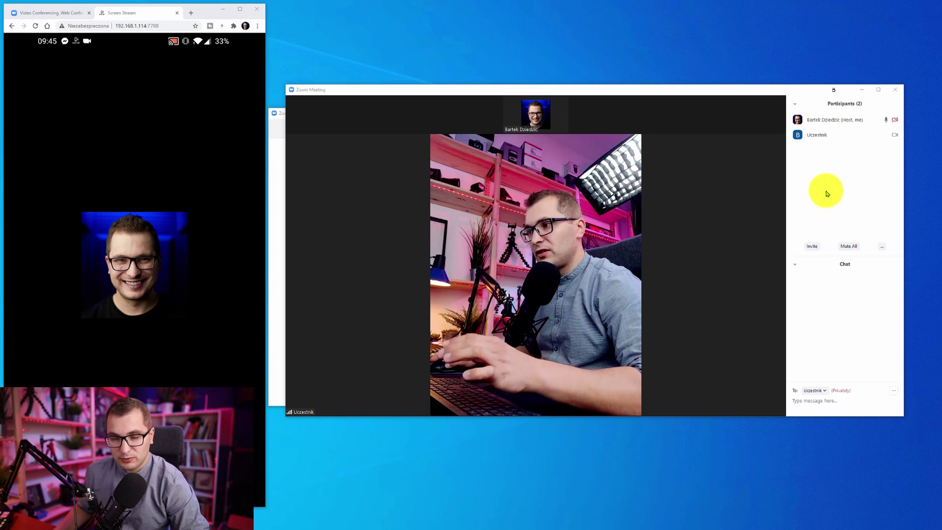
{"action": "left_click", "coordinate": [815, 249]}
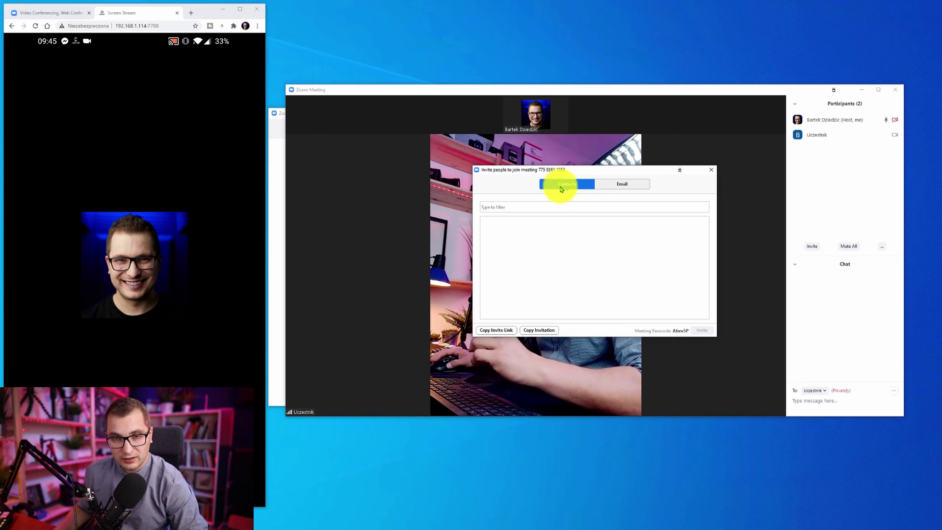
View the invite window's Email tab, close it, and show the extra participant options.
{"action": "left_click", "coordinate": [619, 184]}
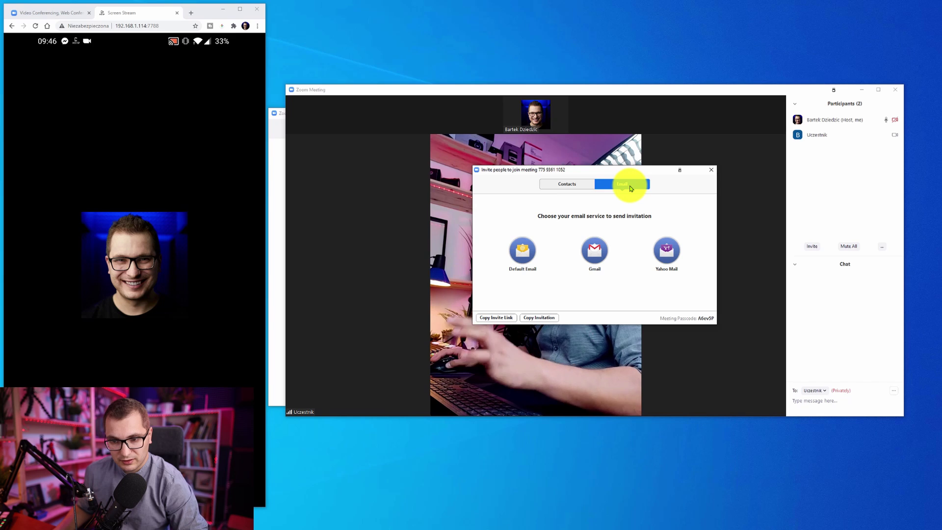
{"action": "left_click", "coordinate": [711, 170]}
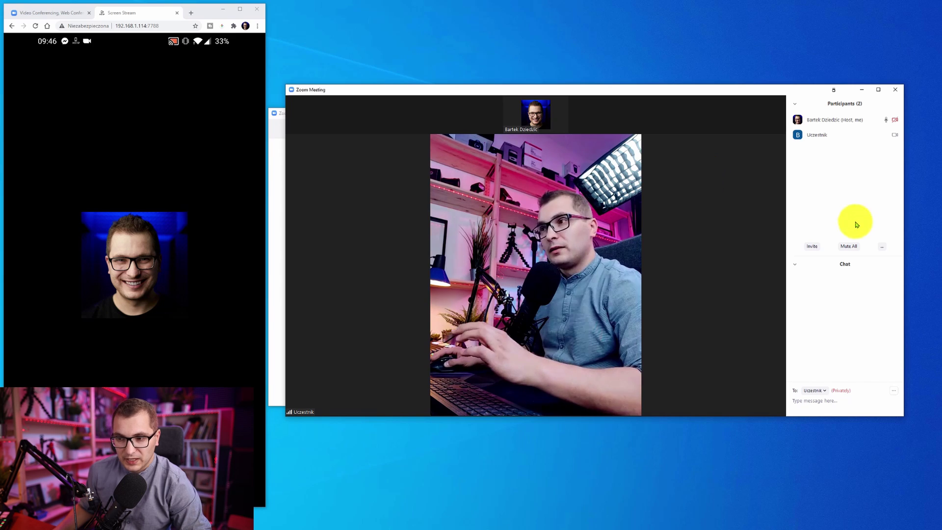
{"action": "left_click", "coordinate": [882, 246]}
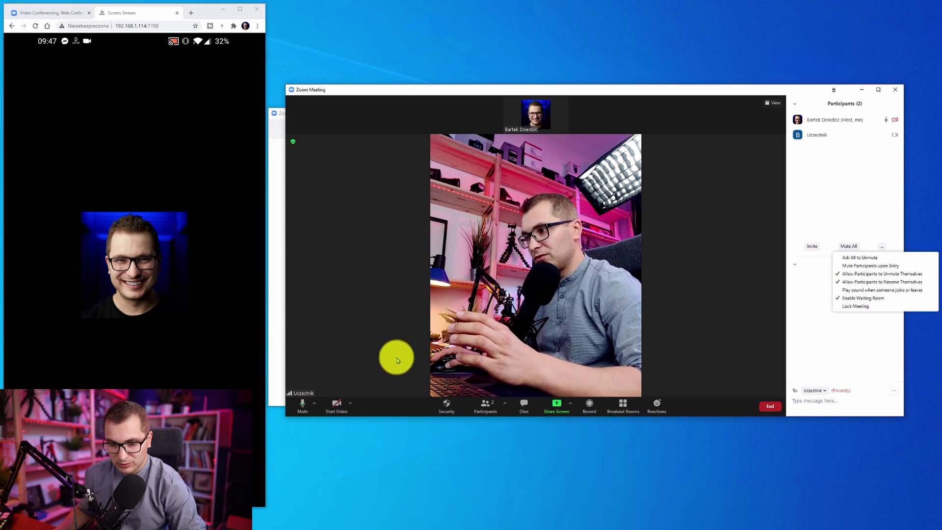
Review the Security menu options, then close the participant options list.
{"action": "left_click", "coordinate": [449, 406]}
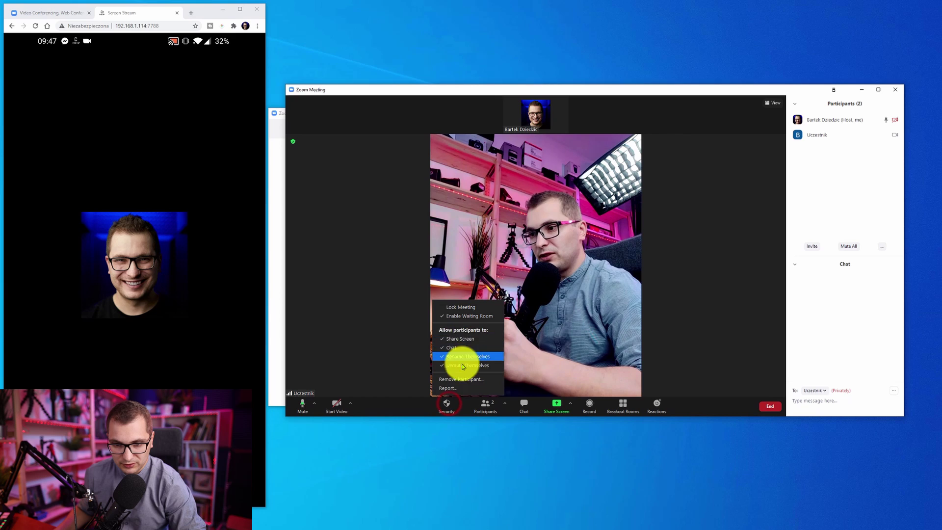
{"action": "left_click", "coordinate": [882, 245]}
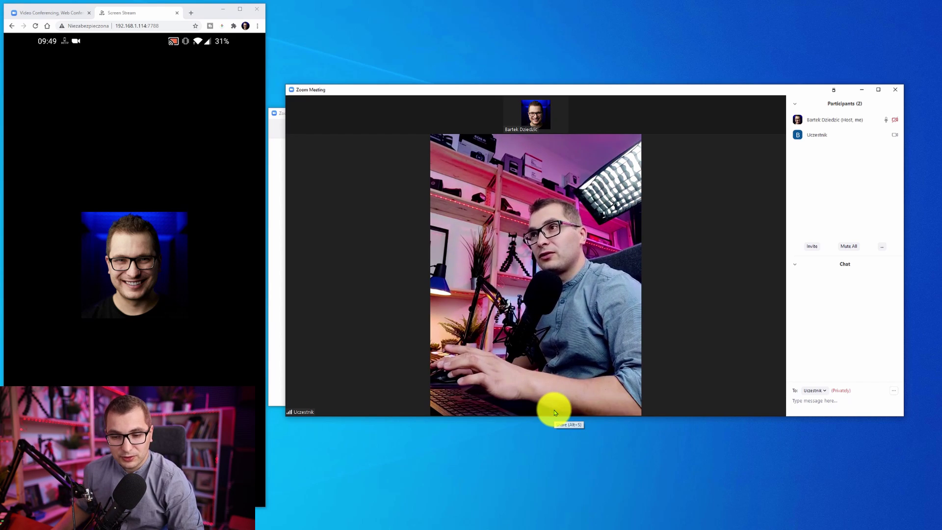
From the Share Screen options, enable 'Multiple participants can share simultaneously'.
{"action": "mouse_move", "coordinate": [562, 375]}
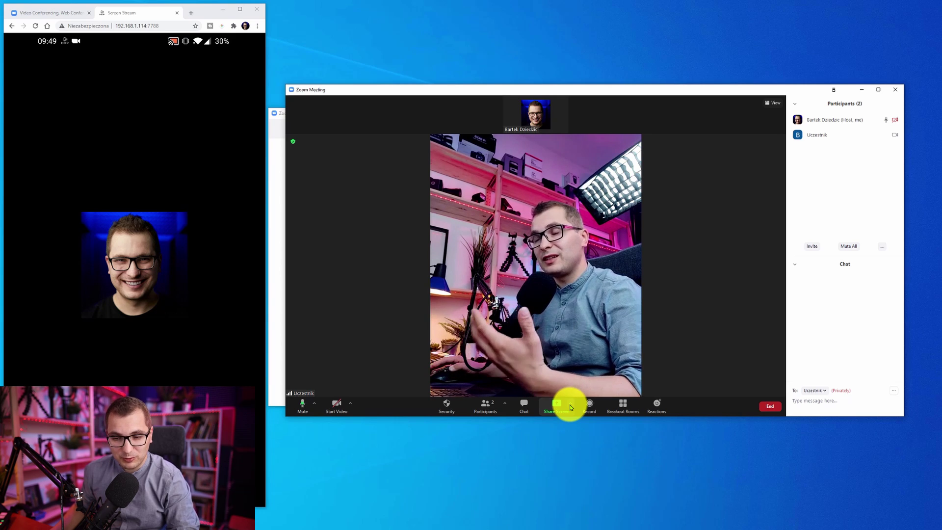
{"action": "left_click", "coordinate": [571, 404]}
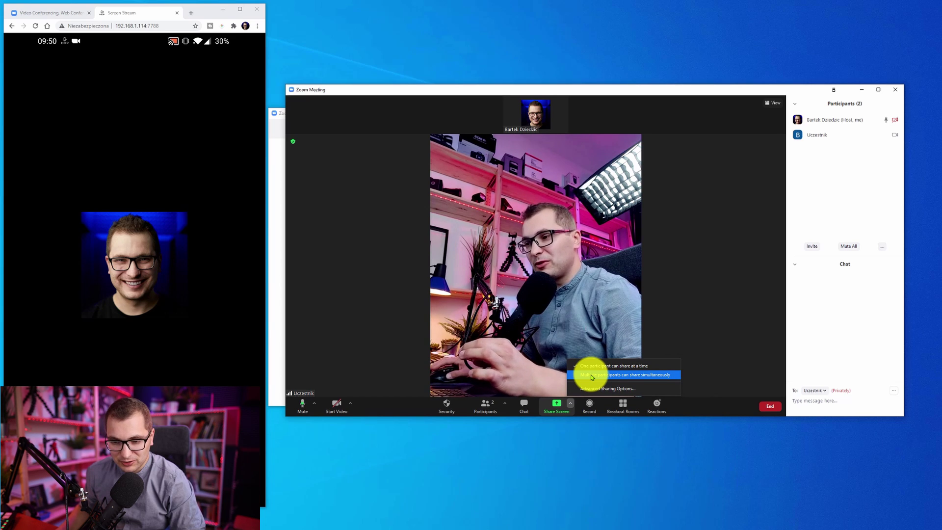
{"action": "left_click", "coordinate": [598, 376]}
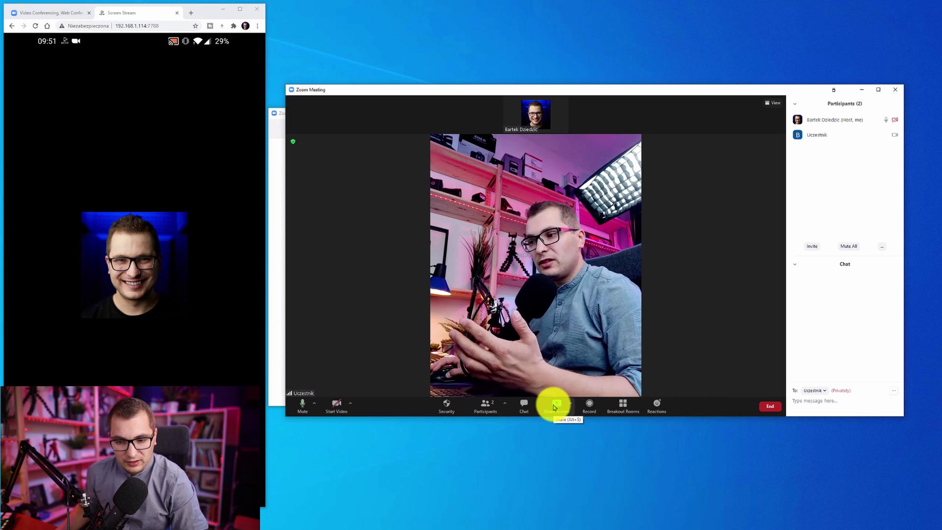
{"action": "left_click", "coordinate": [554, 407]}
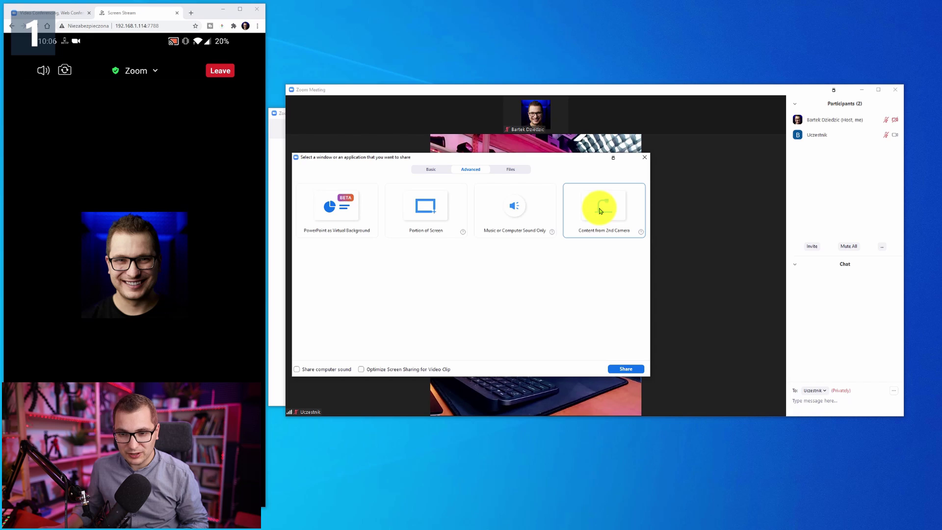
{"action": "left_click", "coordinate": [511, 170]}
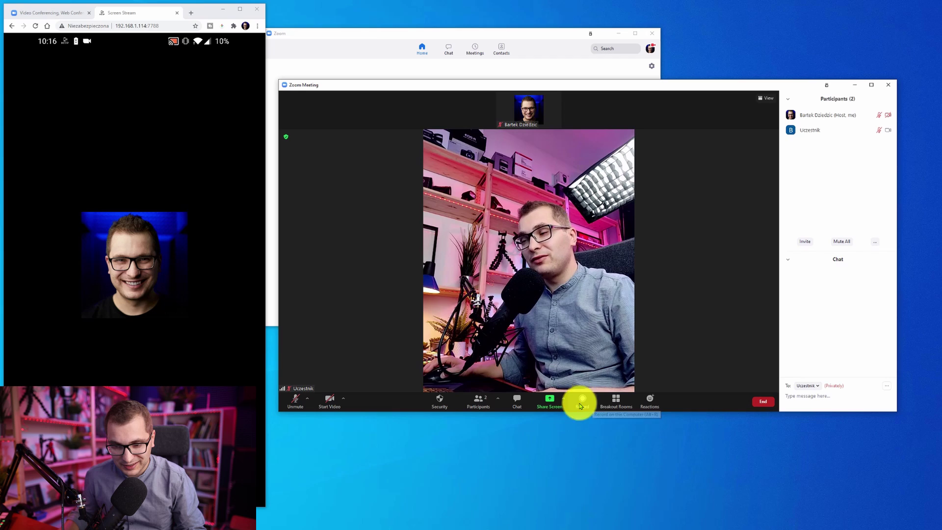
Start recording the meeting from the meeting toolbar.
{"action": "left_click", "coordinate": [581, 403]}
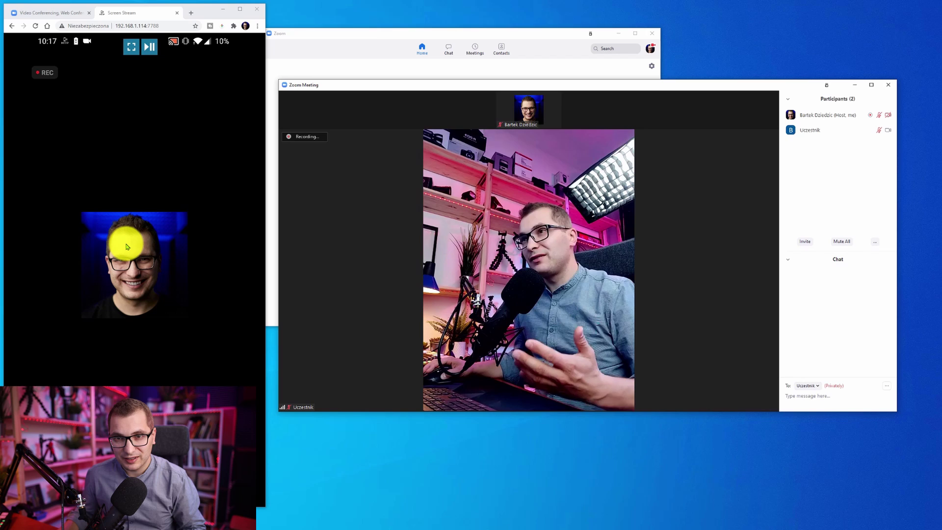
{"action": "mouse_move", "coordinate": [124, 241]}
{"action": "mouse_move", "coordinate": [700, 185]}
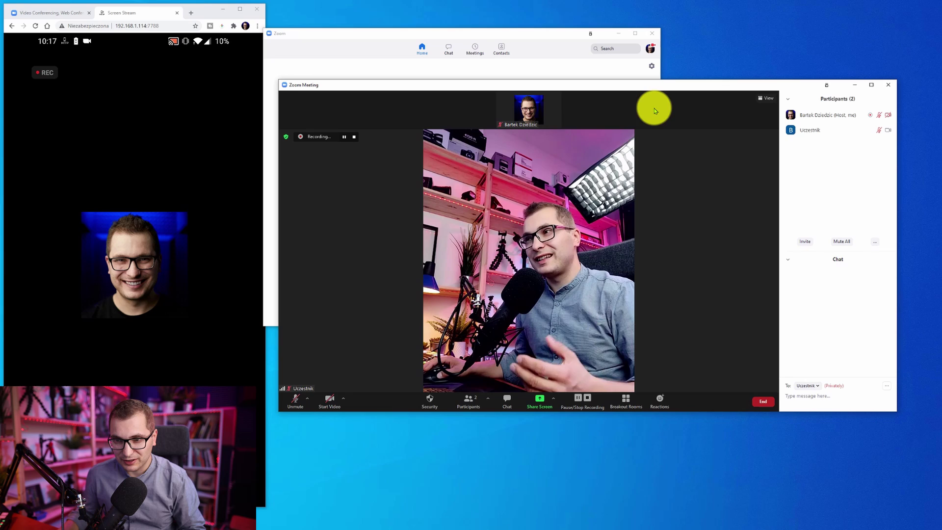
Bring the main Zoom window forward and open Settings on the Recording page.
{"action": "left_click", "coordinate": [544, 33]}
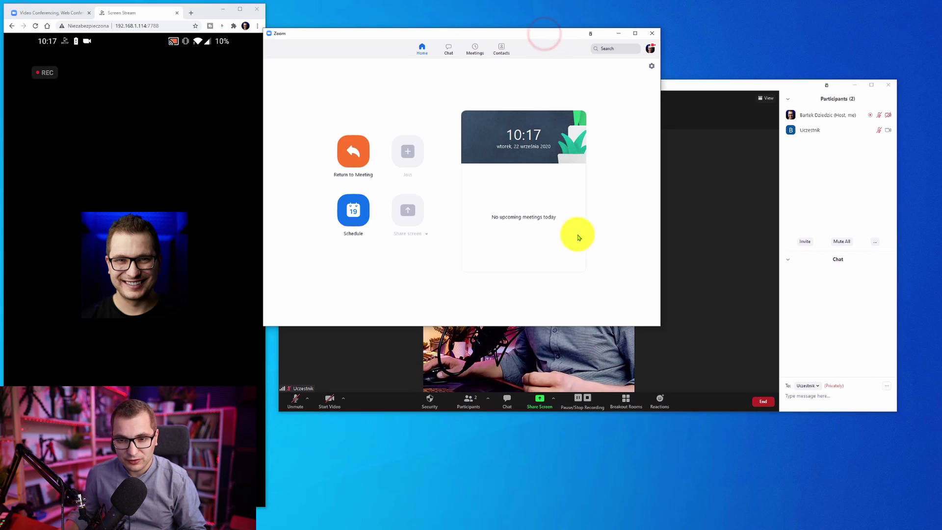
{"action": "left_click", "coordinate": [652, 69]}
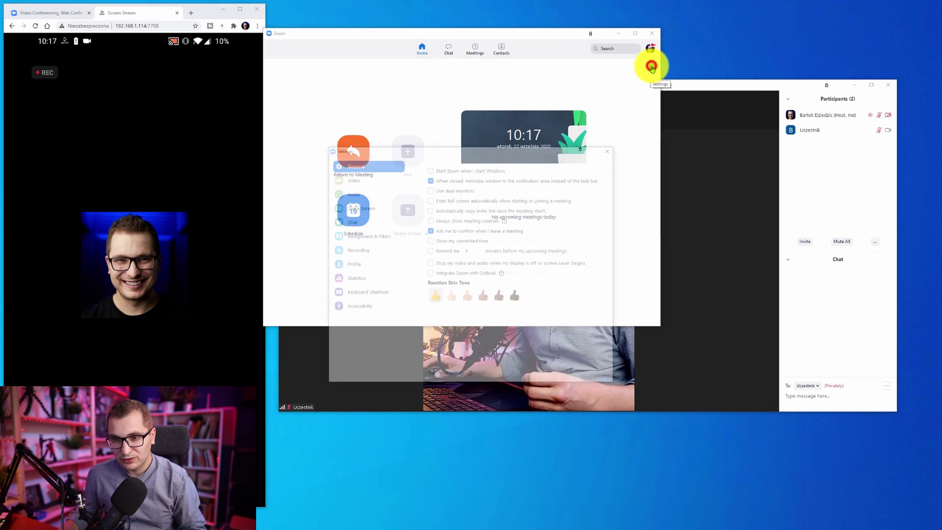
{"action": "left_click", "coordinate": [360, 251]}
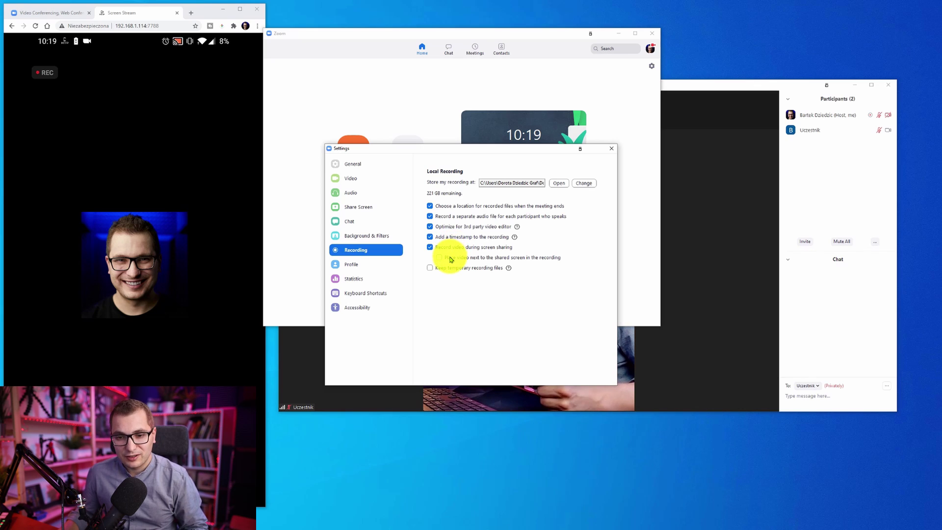
Enable placing video next to the shared screen in recordings, then show the meeting's View options.
{"action": "left_click", "coordinate": [449, 257]}
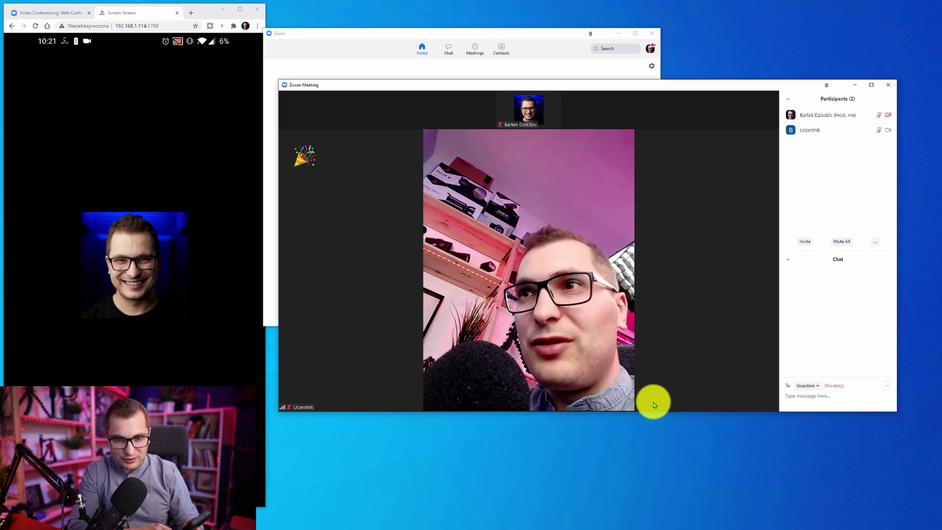
{"action": "mouse_move", "coordinate": [402, 276]}
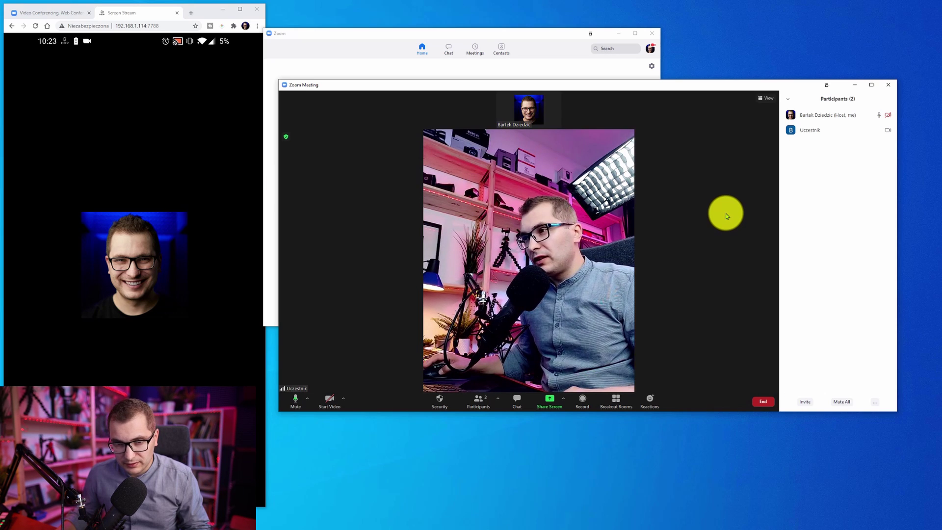
{"action": "left_click", "coordinate": [767, 99]}
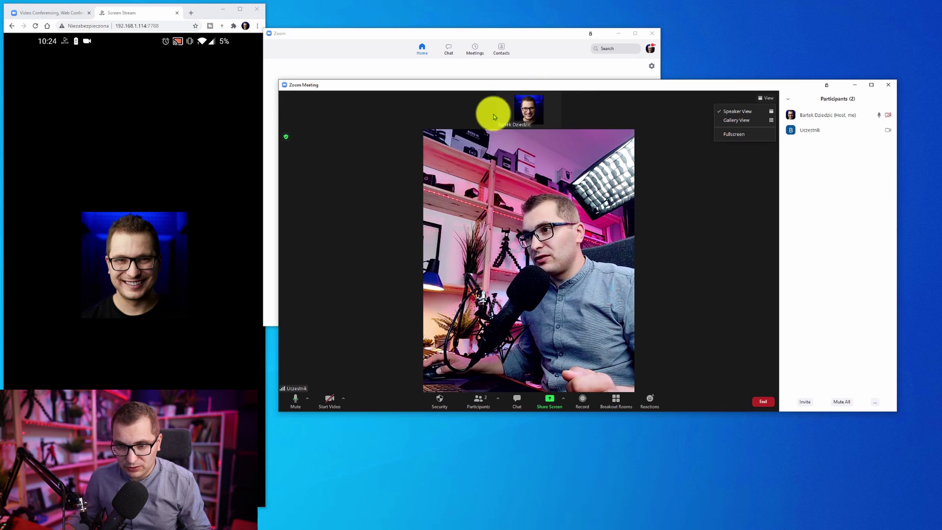
Switch the meeting to Gallery View and make it full screen.
{"action": "left_click", "coordinate": [734, 121]}
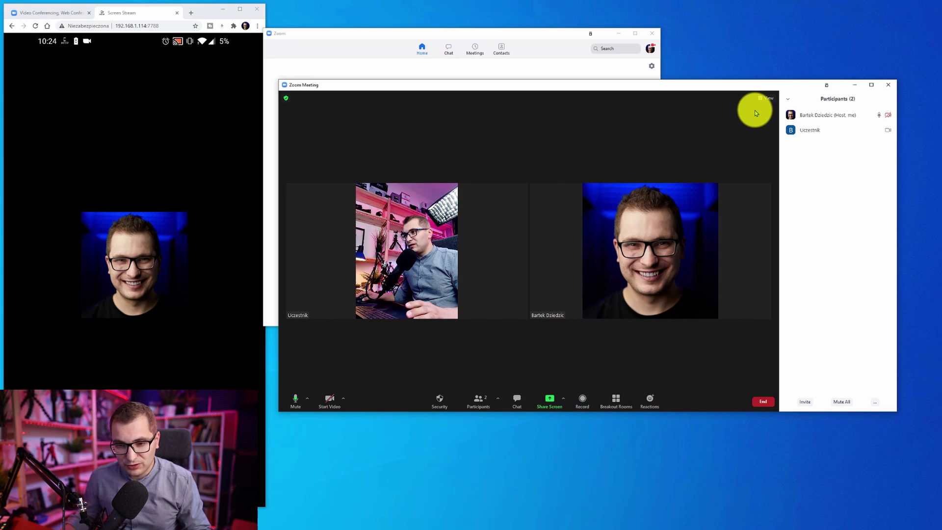
{"action": "left_click", "coordinate": [763, 98]}
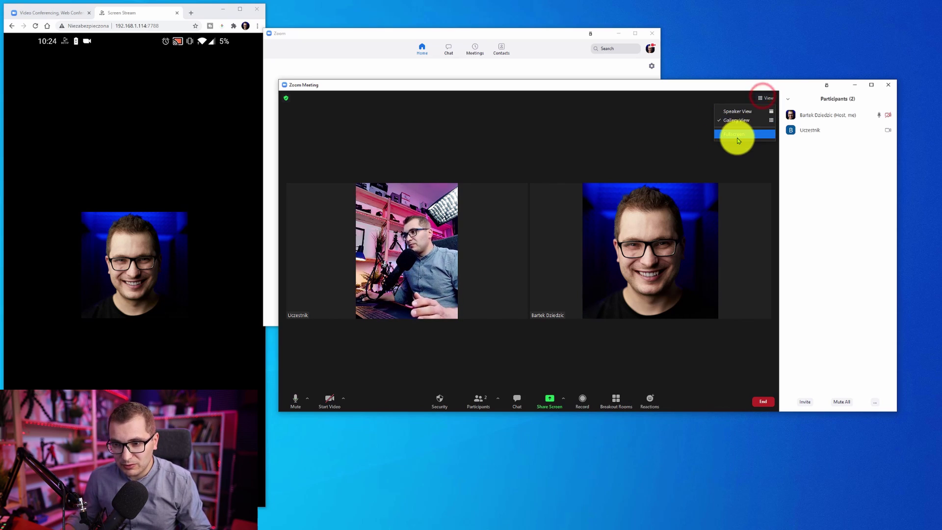
{"action": "left_click", "coordinate": [735, 135]}
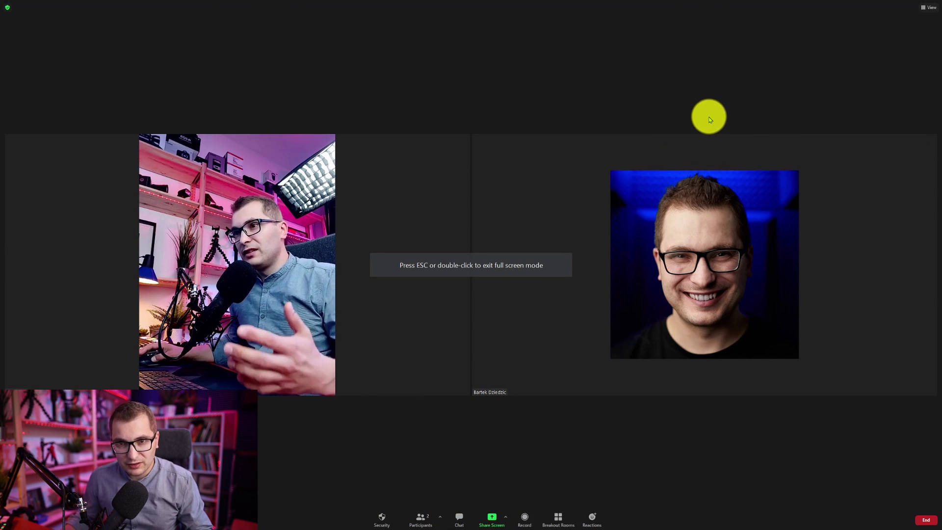
Return to Speaker View and exit full screen.
{"action": "left_click", "coordinate": [928, 8]}
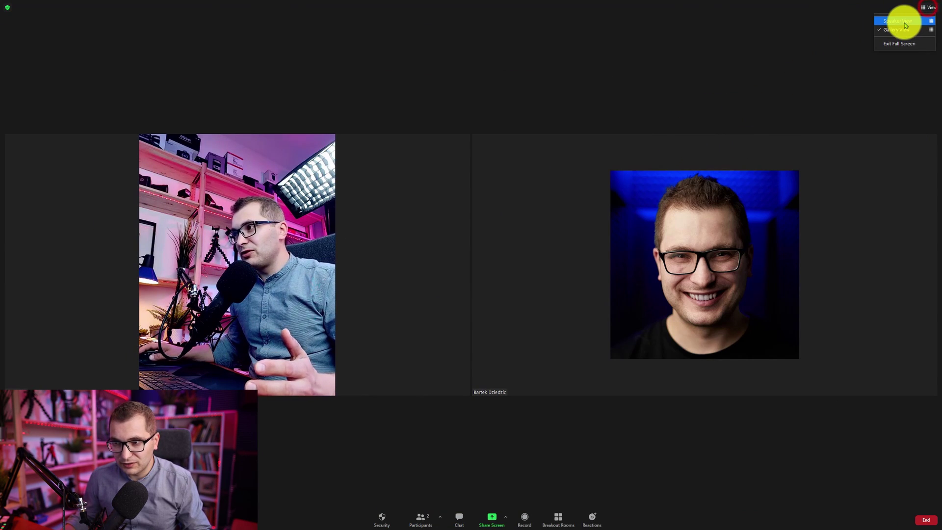
{"action": "left_click", "coordinate": [903, 21]}
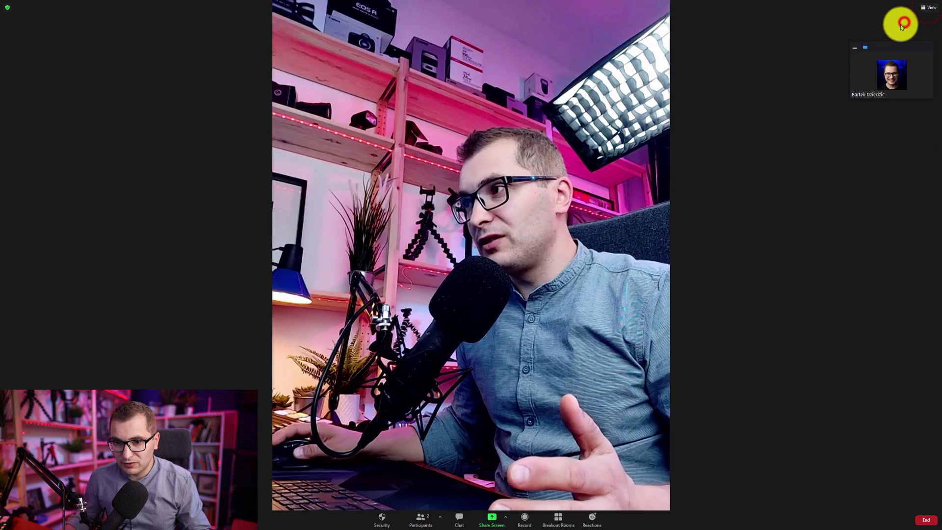
{"action": "left_click", "coordinate": [927, 8]}
{"action": "left_click", "coordinate": [898, 44]}
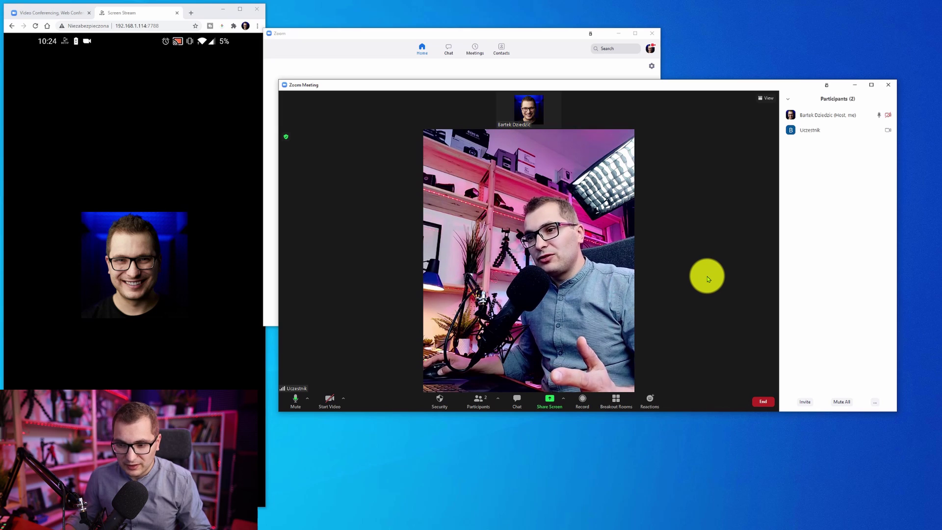
{"action": "left_click", "coordinate": [767, 403]}
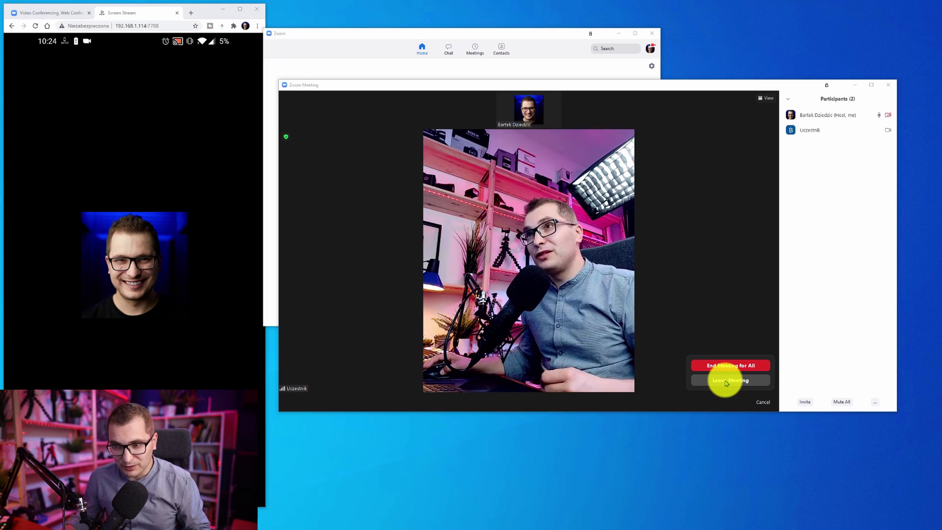
{"action": "left_click", "coordinate": [761, 196]}
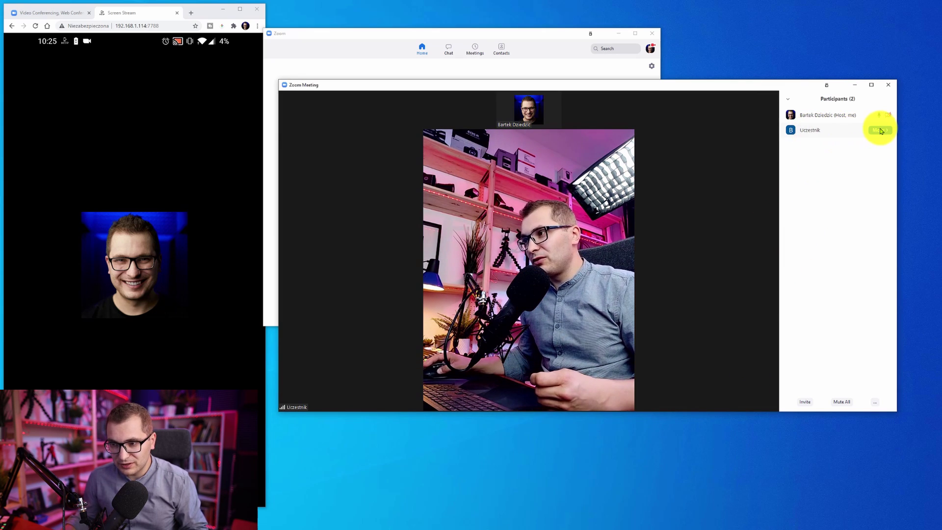
{"action": "left_click", "coordinate": [881, 130]}
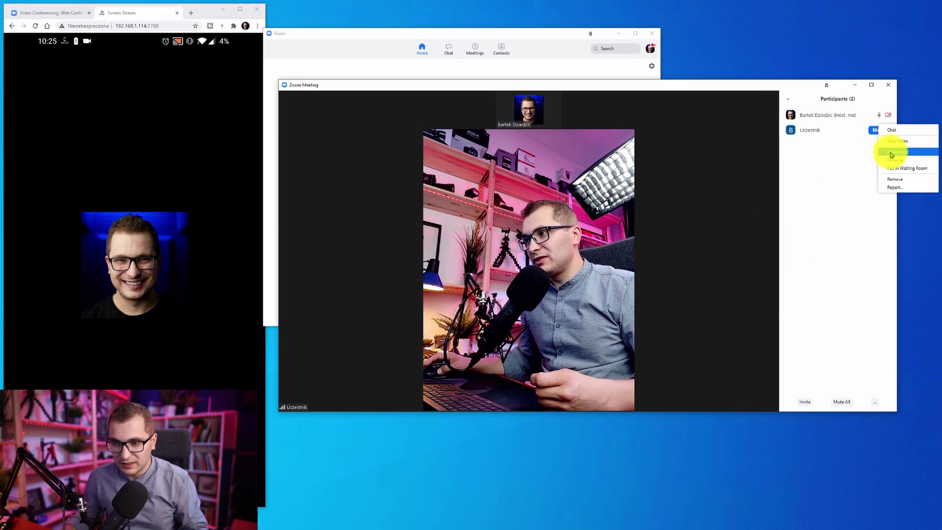
{"action": "left_click", "coordinate": [848, 163]}
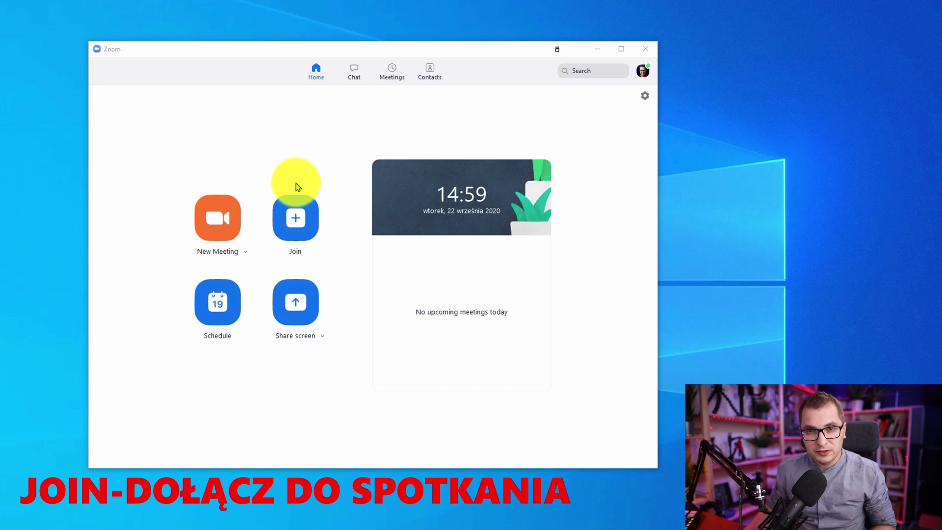
Open the Join Meeting dialog from the Zoom home screen.
{"action": "left_click", "coordinate": [292, 218]}
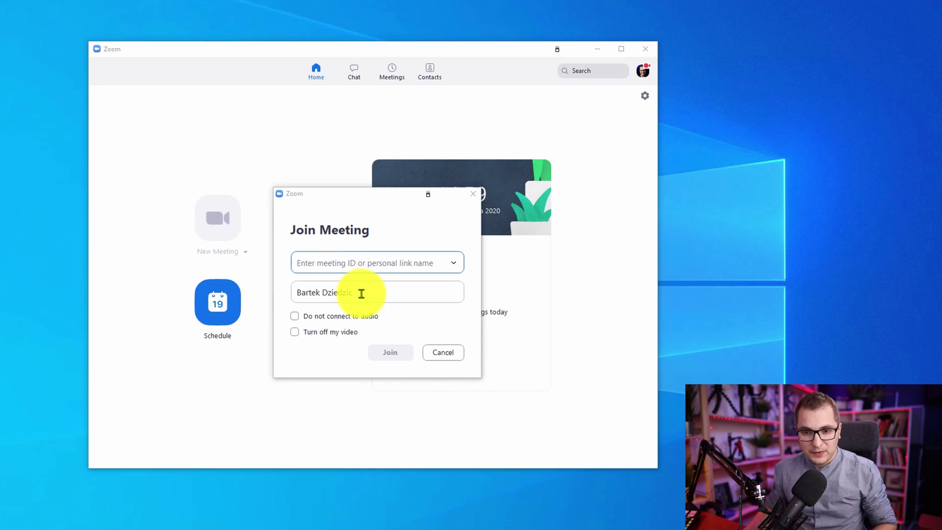
{"action": "left_click_drag", "start_coordinate": [362, 293], "coordinate": [290, 293]}
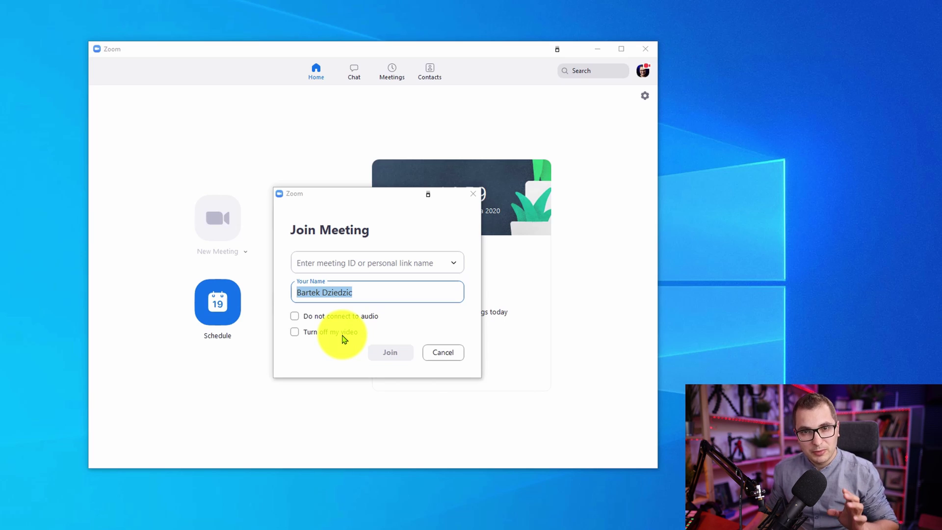
{"action": "left_click", "coordinate": [393, 357]}
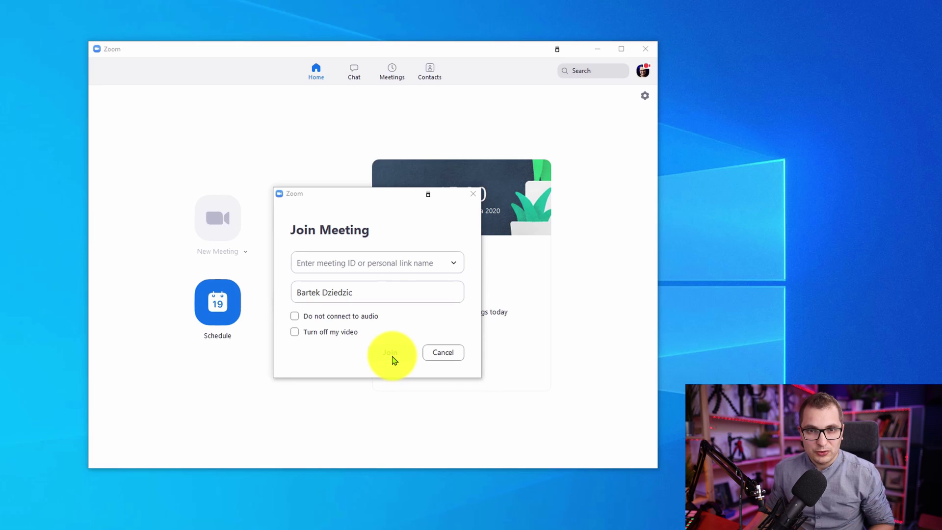
{"action": "left_click", "coordinate": [388, 261]}
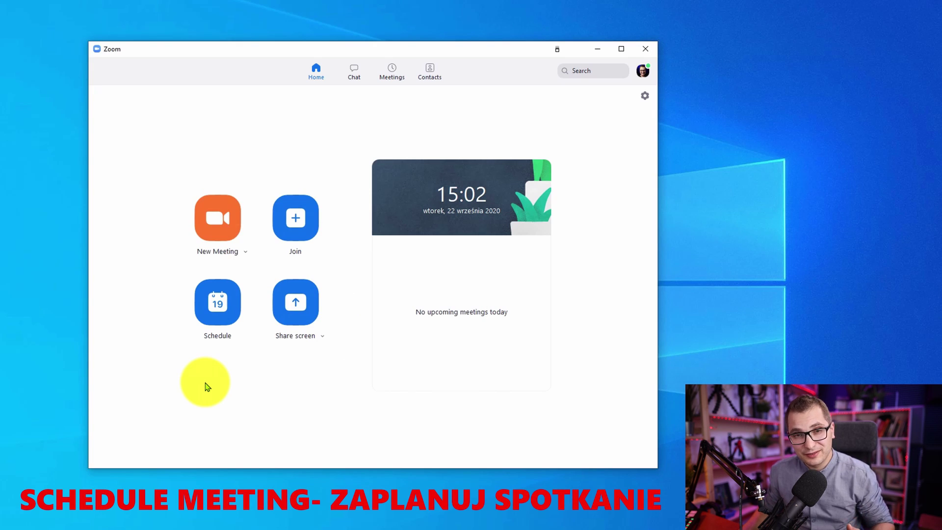
Schedule a new meeting titled 'Spotaknia' on 30 September 2020.
{"action": "left_click", "coordinate": [212, 315]}
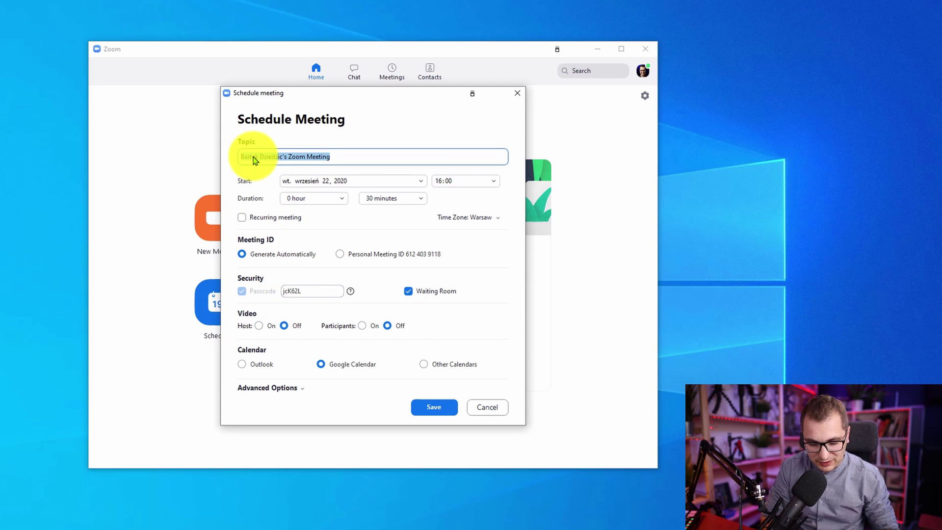
{"action": "type", "text": "Spotaknia"}
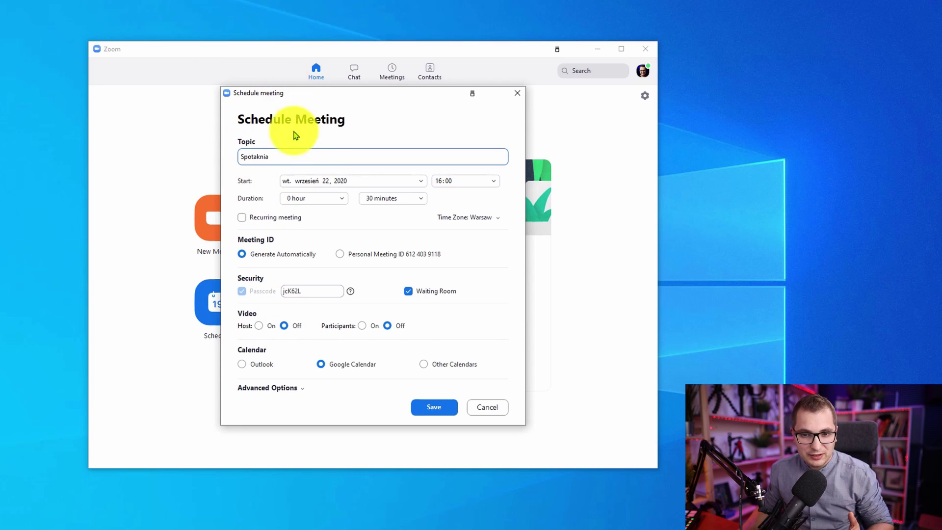
{"action": "left_click", "coordinate": [341, 181]}
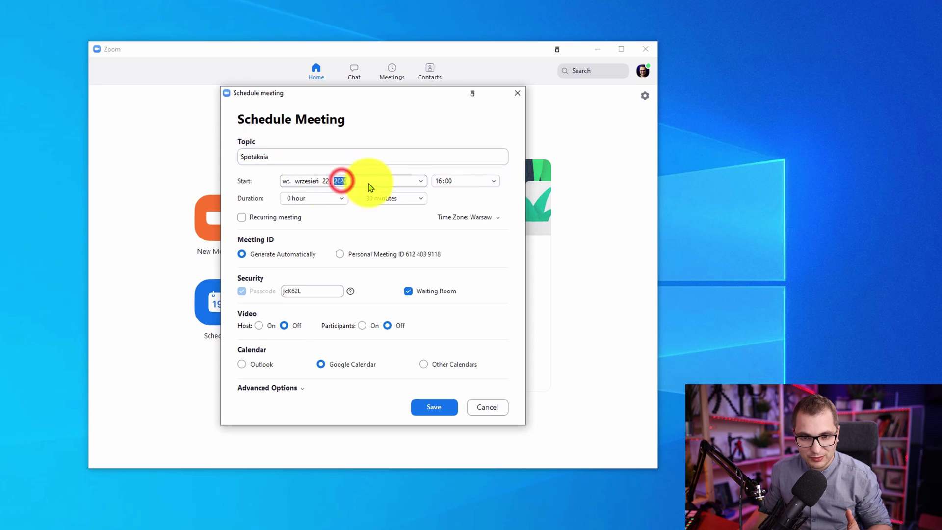
{"action": "left_click", "coordinate": [422, 181]}
{"action": "left_click", "coordinate": [338, 312]}
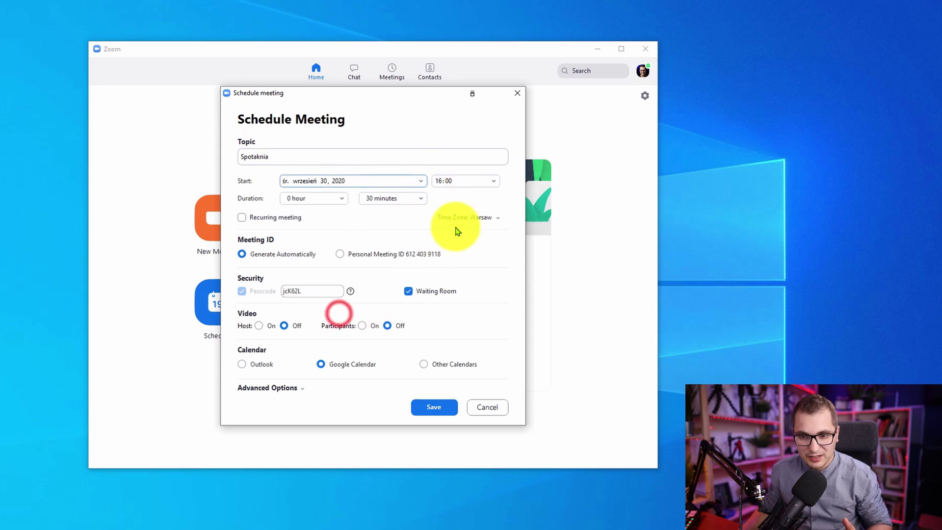
Set the start to 15:45 and the duration to 45 minutes, leaving it non-recurring.
{"action": "left_click", "coordinate": [480, 185]}
{"action": "left_click", "coordinate": [455, 256]}
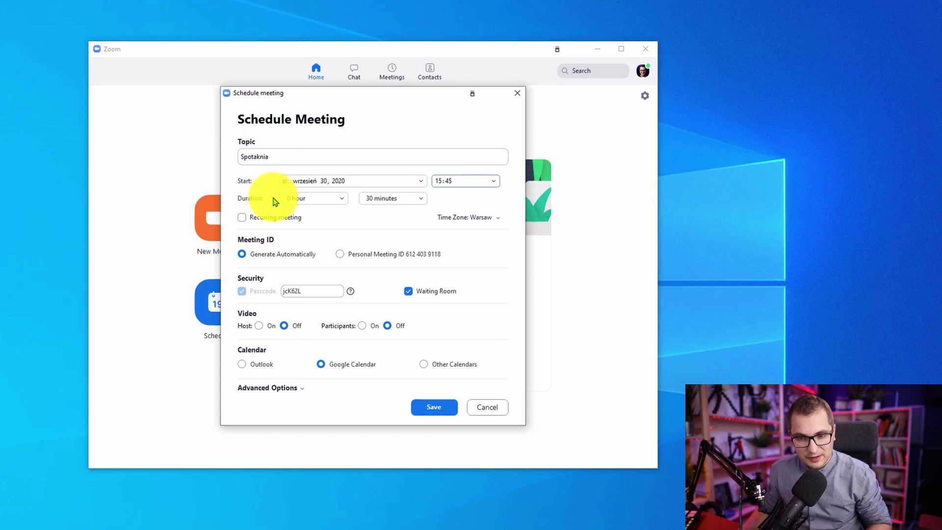
{"action": "left_click", "coordinate": [384, 198]}
{"action": "left_click", "coordinate": [387, 256]}
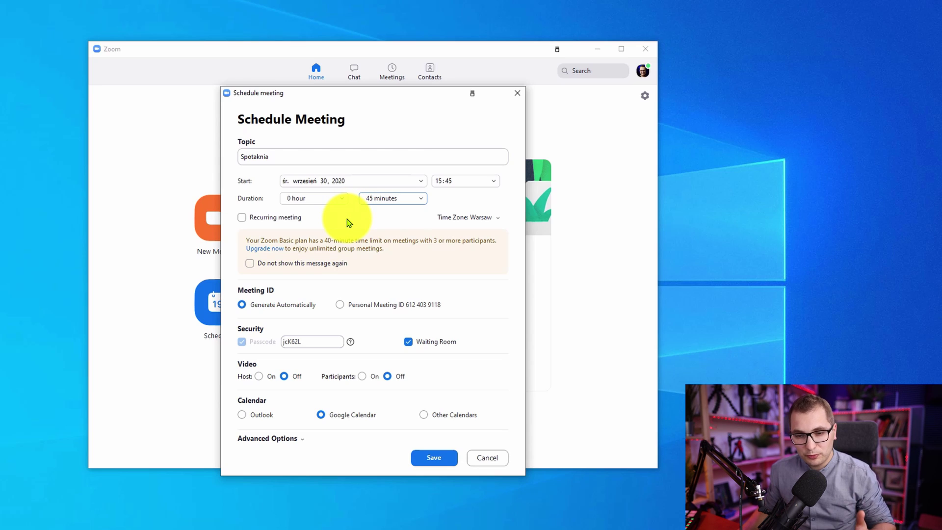
{"action": "left_click", "coordinate": [270, 217]}
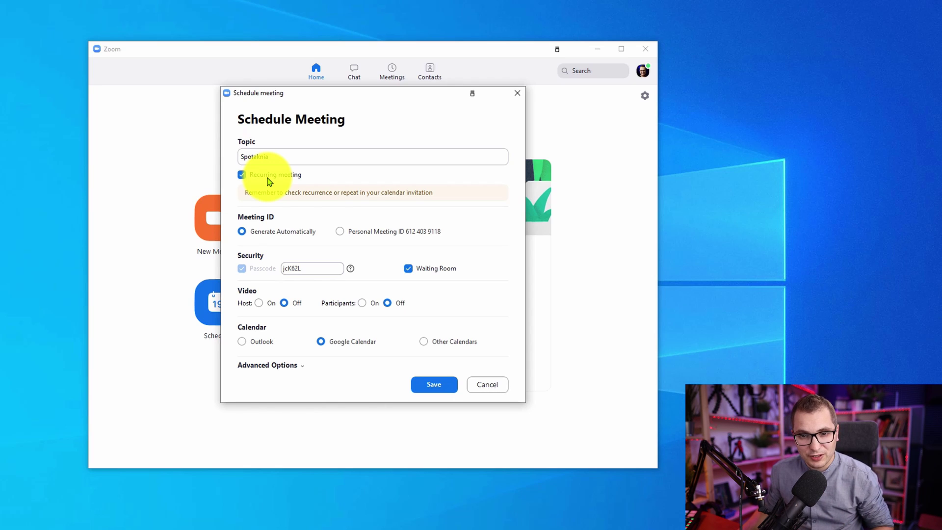
{"action": "left_click", "coordinate": [269, 182]}
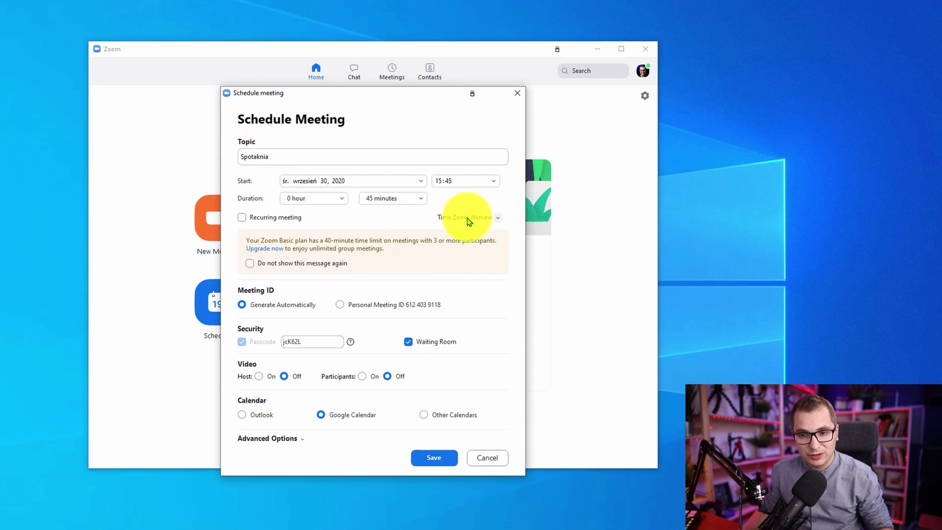
Keep the Warsaw time zone and use the Personal Meeting ID for the meeting.
{"action": "left_click", "coordinate": [468, 222]}
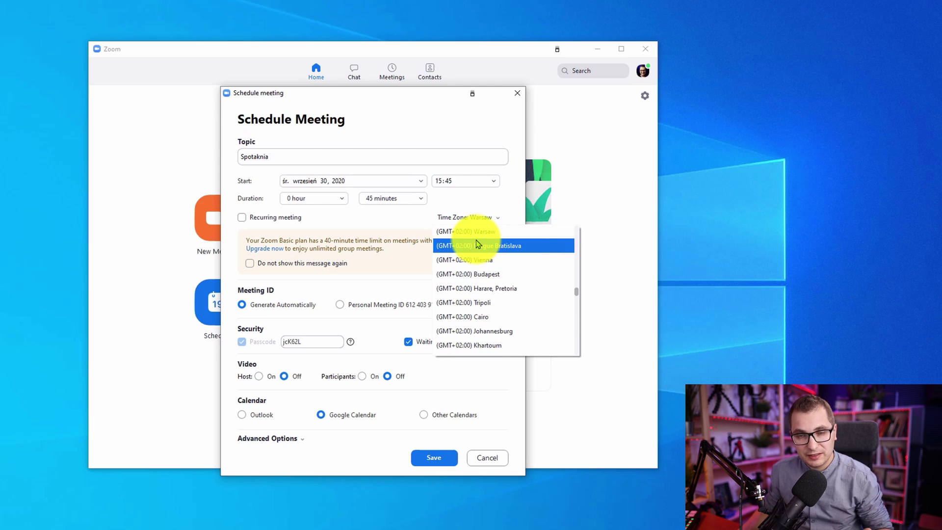
{"action": "left_click", "coordinate": [412, 220]}
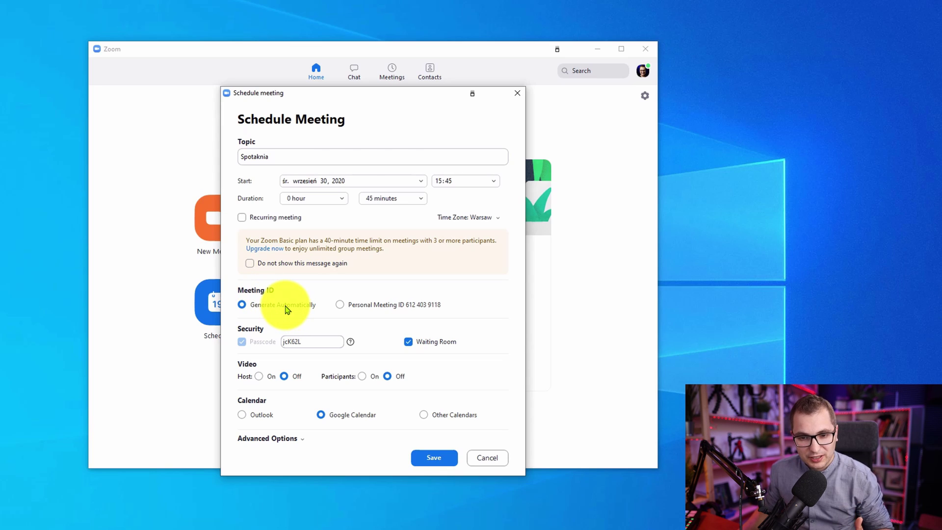
{"action": "left_click", "coordinate": [341, 306]}
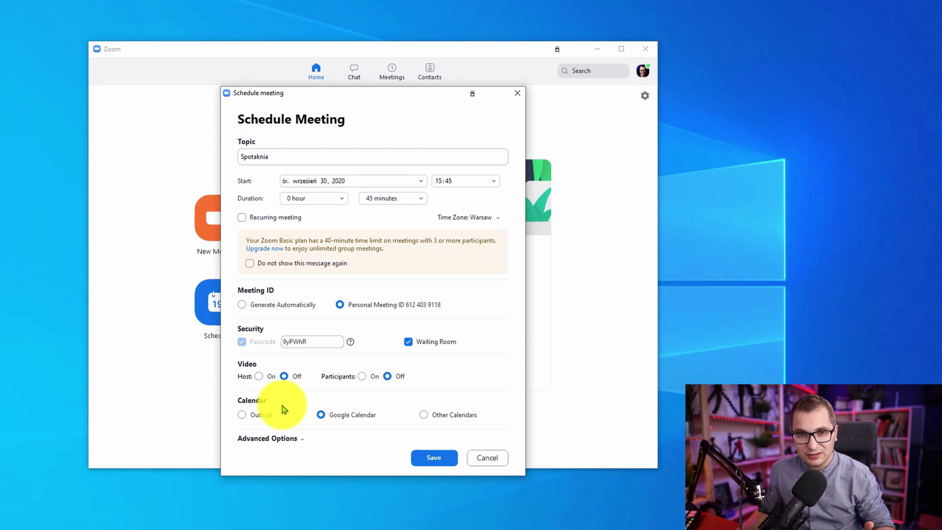
Expand the Advanced Options in the Schedule Meeting form.
{"action": "left_click", "coordinate": [293, 439]}
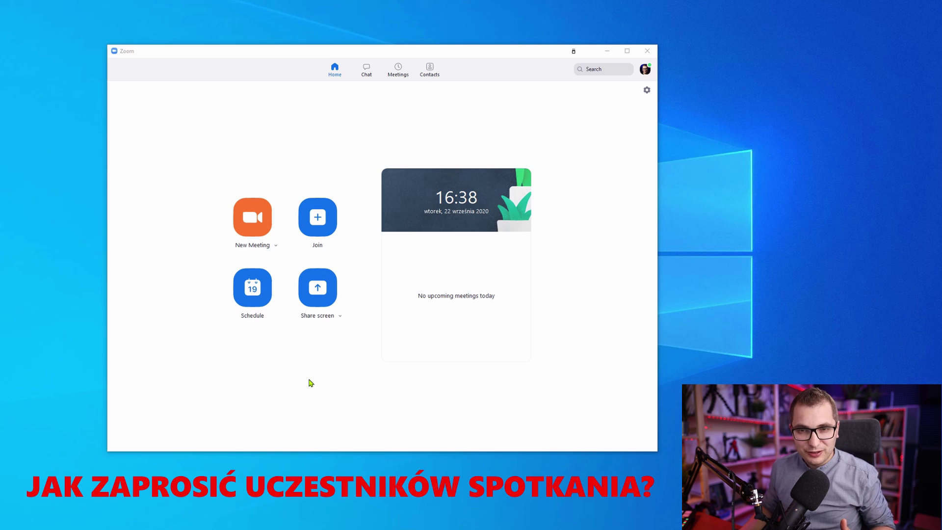
Schedule 'Spotkanie 1' on 30 September 2020 with a 45-minute duration.
{"action": "left_click", "coordinate": [252, 293]}
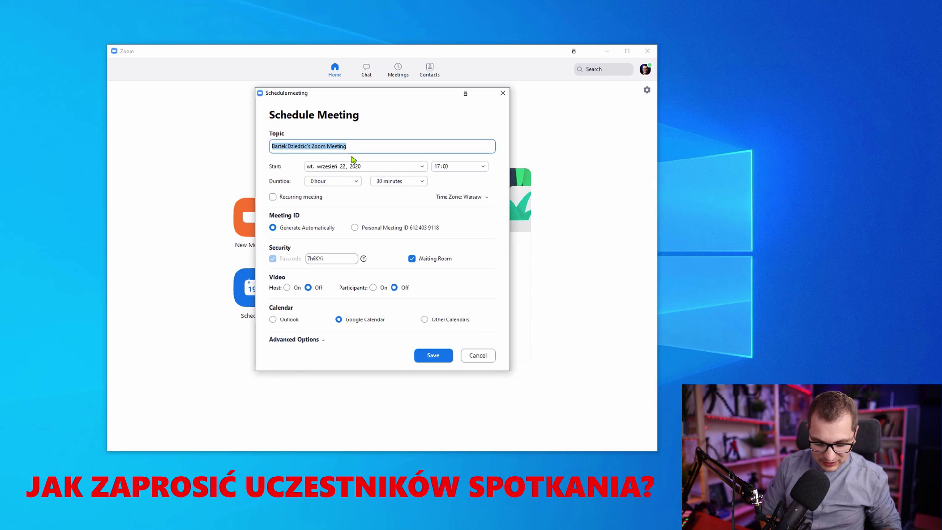
{"action": "type", "text": "Spot"}
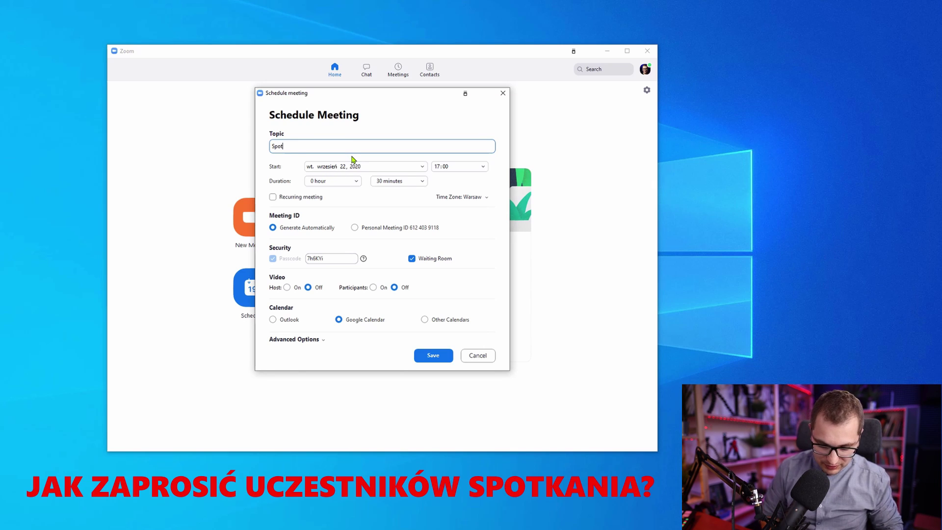
{"action": "type", "text": "kanie 1"}
{"action": "left_click", "coordinate": [354, 167]}
{"action": "left_click", "coordinate": [351, 274]}
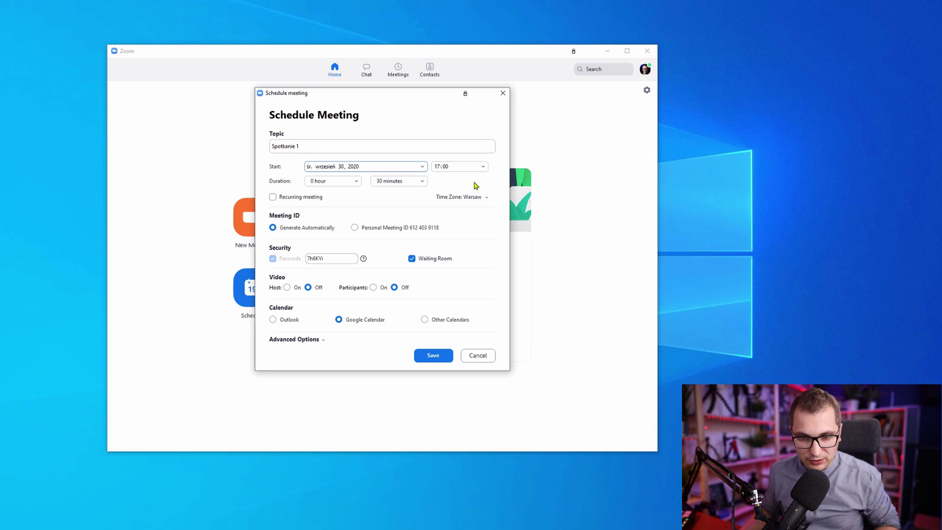
{"action": "left_click", "coordinate": [393, 182]}
{"action": "left_click", "coordinate": [392, 223]}
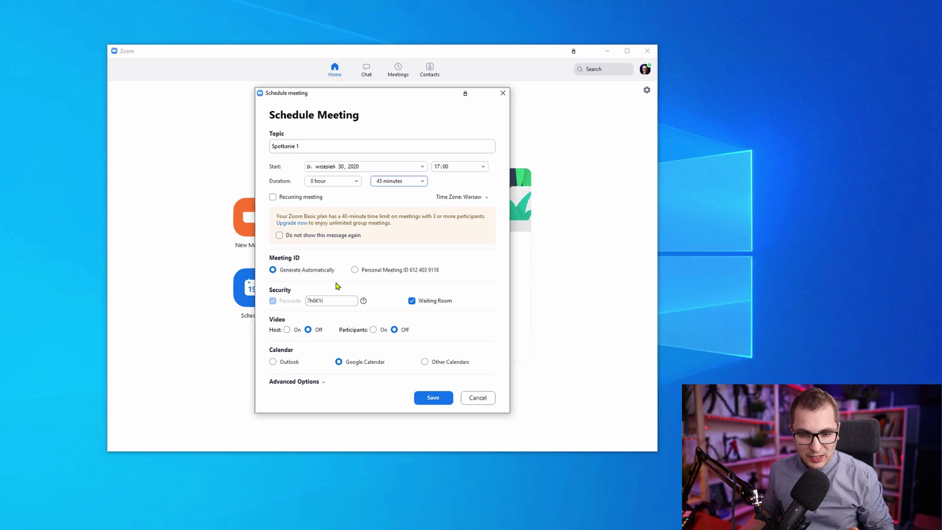
Switch Host and Participants video to On for Spotkanie 1 and expand Advanced Options.
{"action": "double_click", "coordinate": [332, 299]}
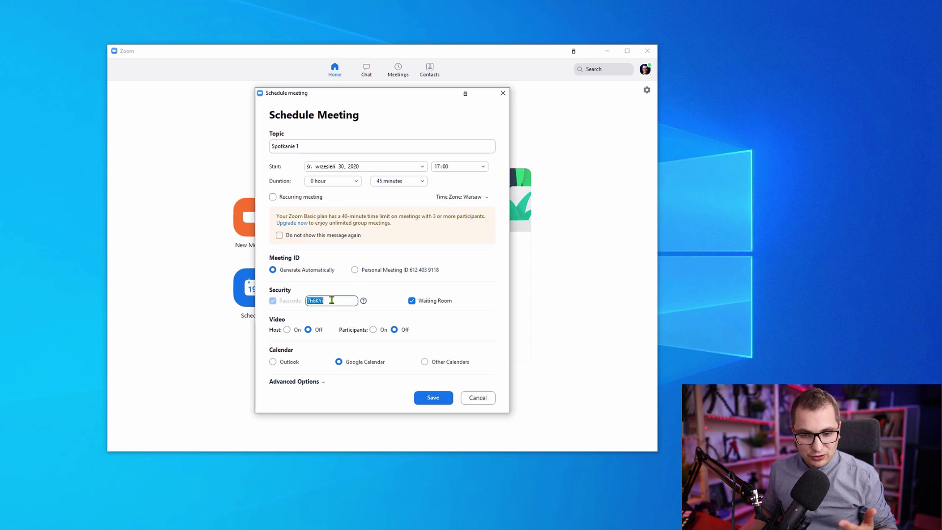
{"action": "left_click", "coordinate": [332, 300]}
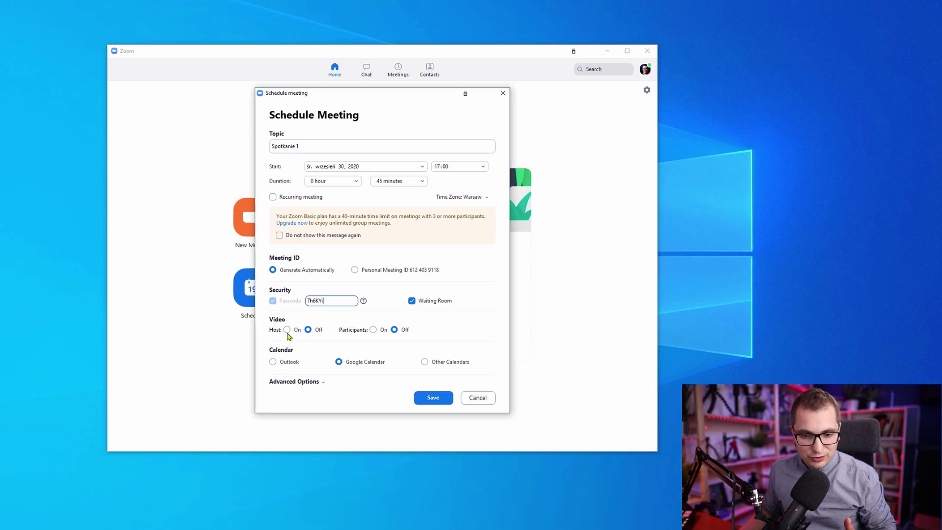
{"action": "left_click", "coordinate": [288, 331]}
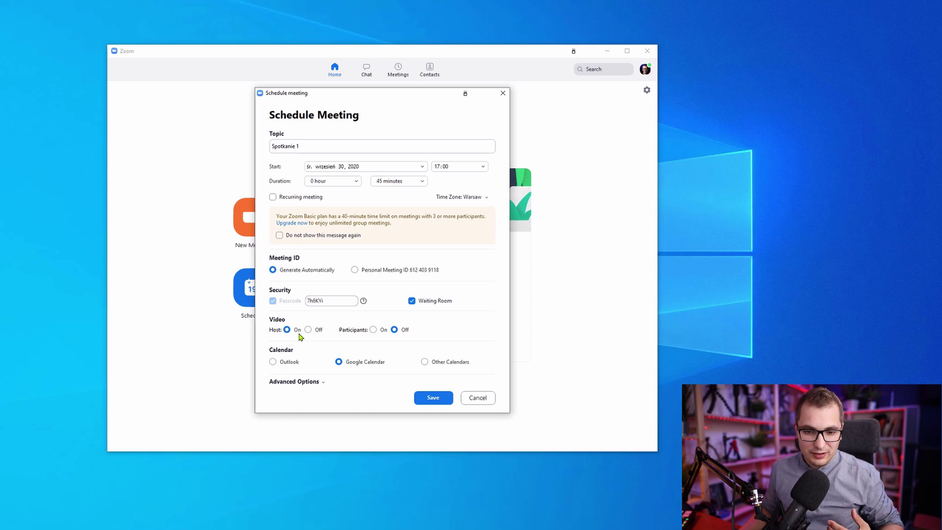
{"action": "left_click", "coordinate": [373, 331]}
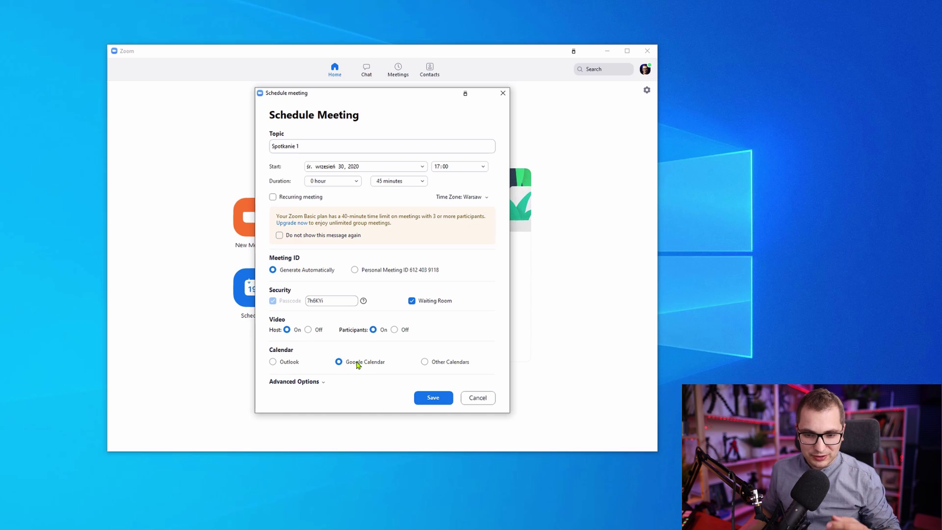
{"action": "left_click", "coordinate": [303, 383]}
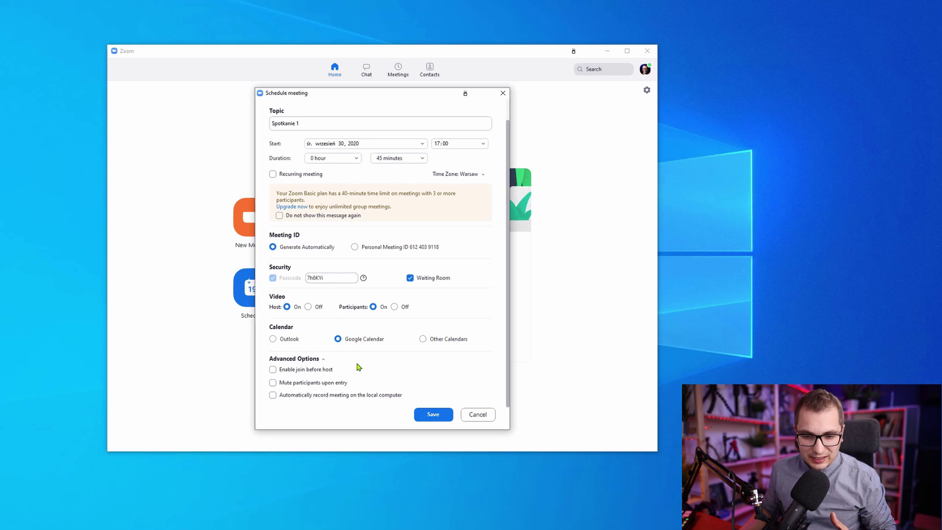
Enable join before host and mute participants upon entry, then save Spotkanie 1.
{"action": "left_click", "coordinate": [292, 371]}
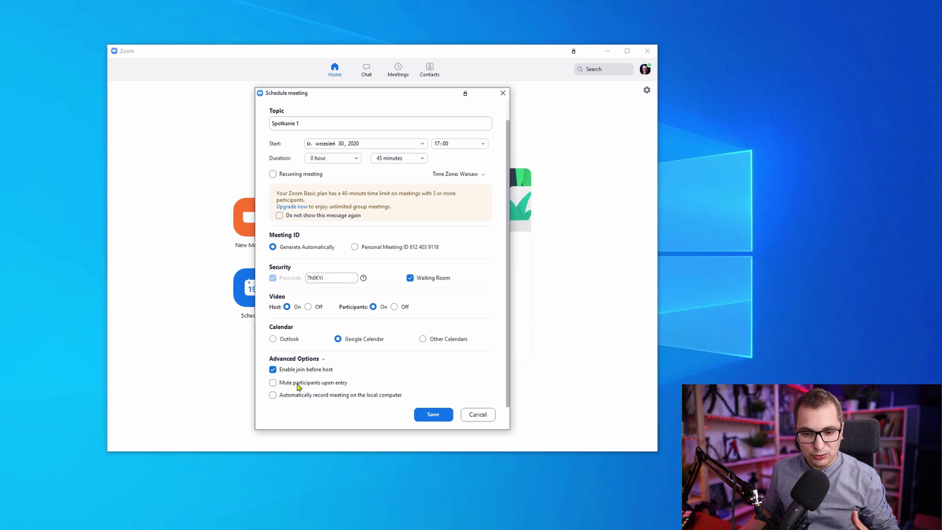
{"action": "left_click", "coordinate": [298, 385]}
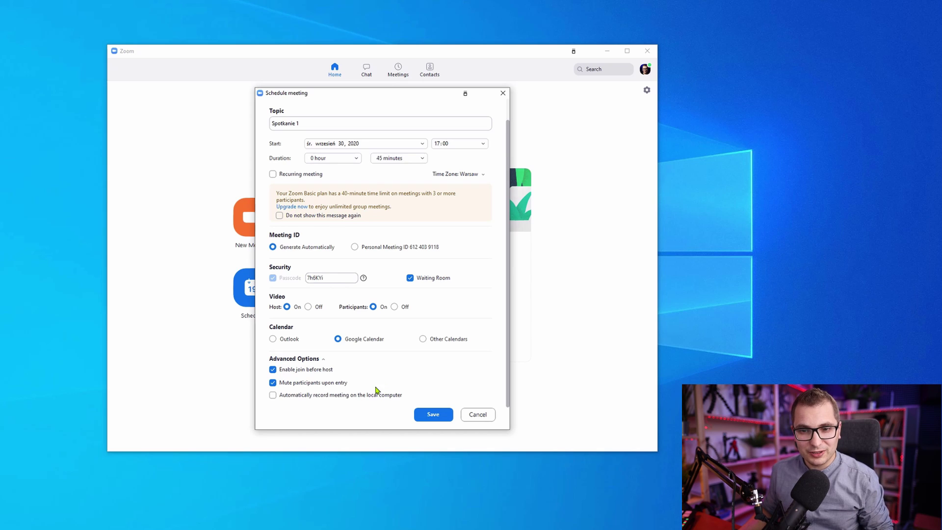
{"action": "left_click", "coordinate": [432, 415]}
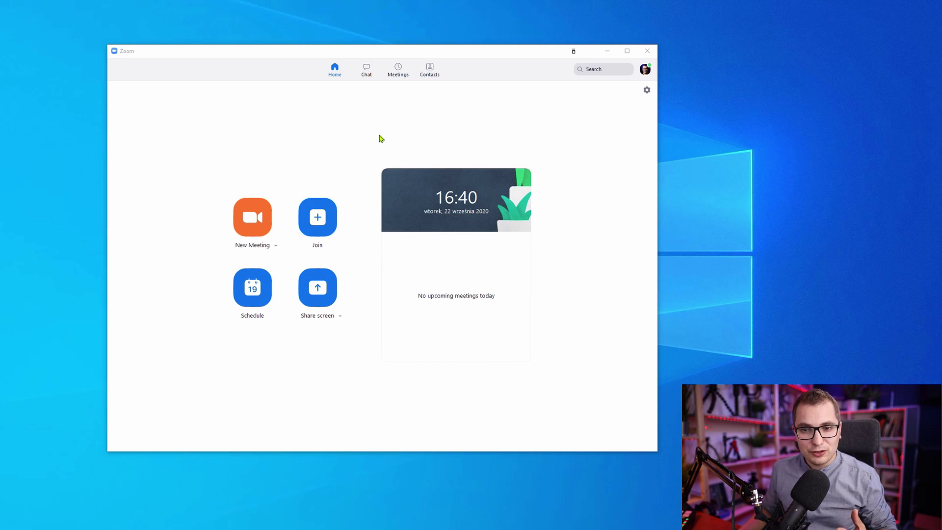
Show the invitation for Spotkanie 1 from the upcoming Meetings list.
{"action": "left_click", "coordinate": [392, 73]}
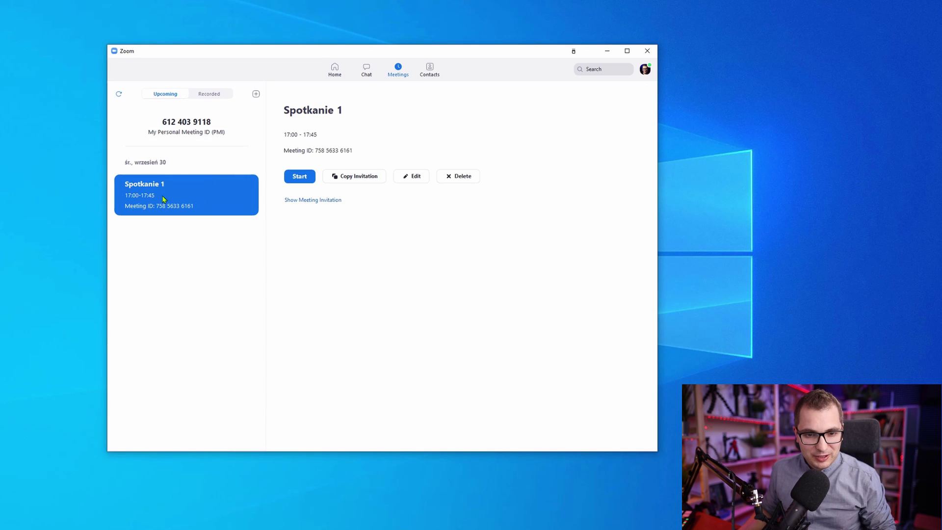
{"action": "left_click", "coordinate": [180, 201]}
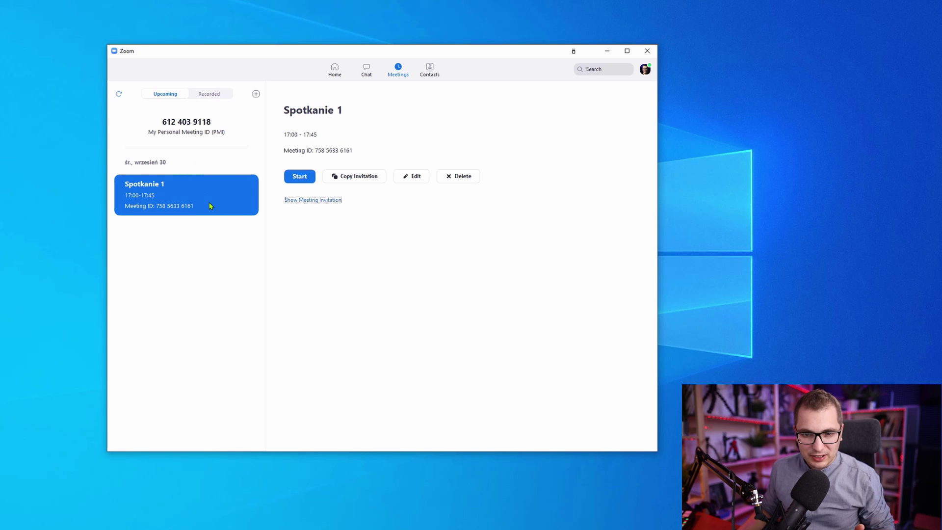
{"action": "left_click", "coordinate": [324, 205]}
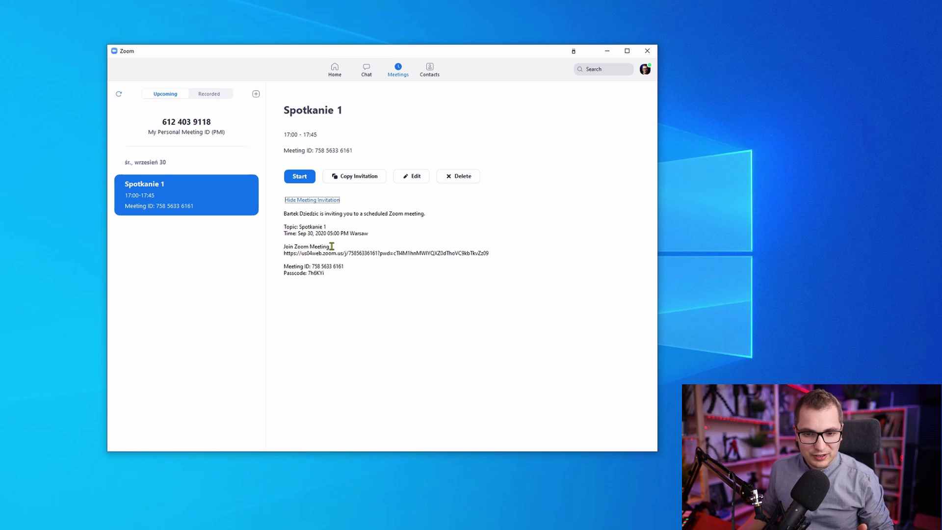
Select the join link, meeting ID and full invitation text, then open Spotkanie 1 for editing.
{"action": "left_click_drag", "start_coordinate": [285, 251], "coordinate": [493, 252]}
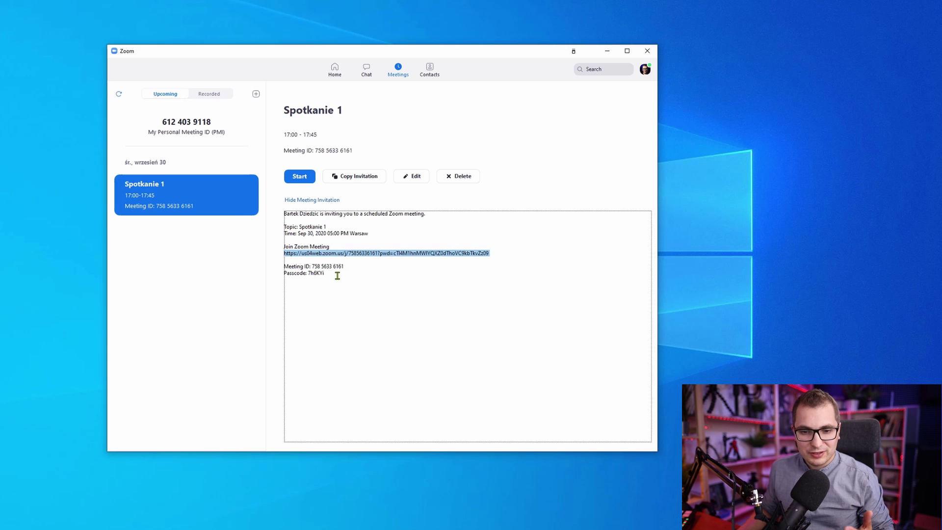
{"action": "left_click_drag", "start_coordinate": [345, 266], "coordinate": [285, 266]}
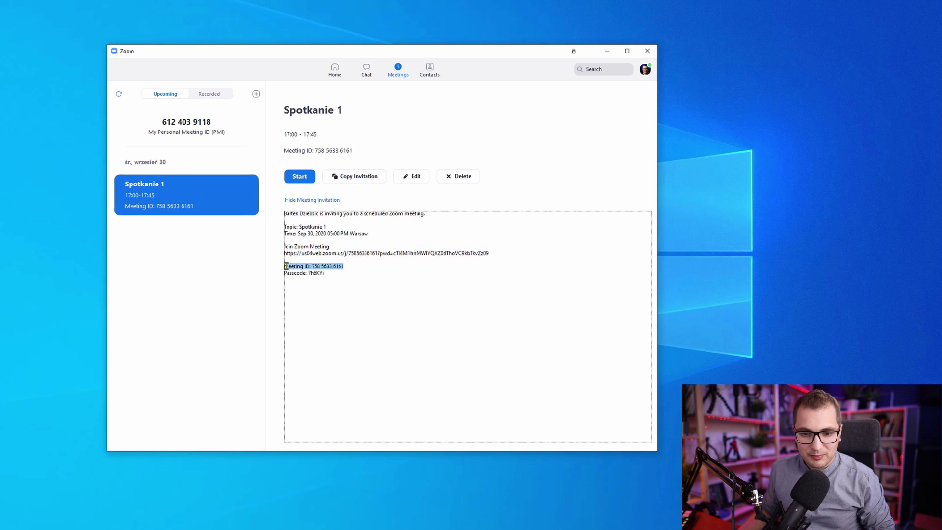
{"action": "left_click", "coordinate": [333, 276]}
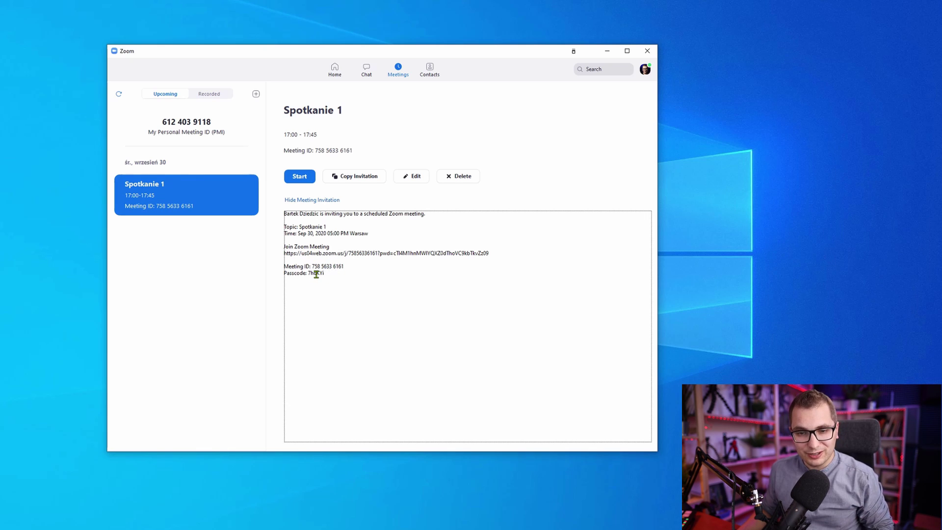
{"action": "left_click_drag", "start_coordinate": [361, 279], "coordinate": [284, 211]}
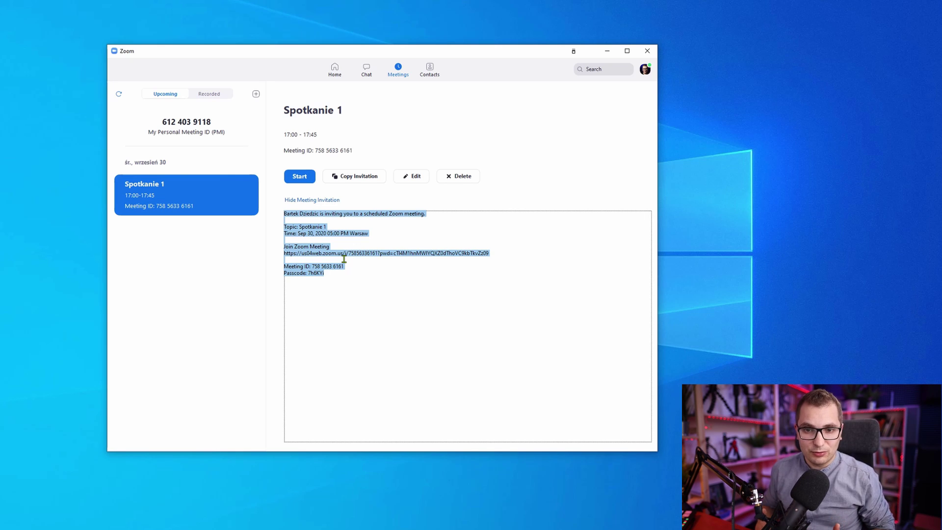
{"action": "left_click", "coordinate": [368, 201]}
{"action": "left_click", "coordinate": [411, 176]}
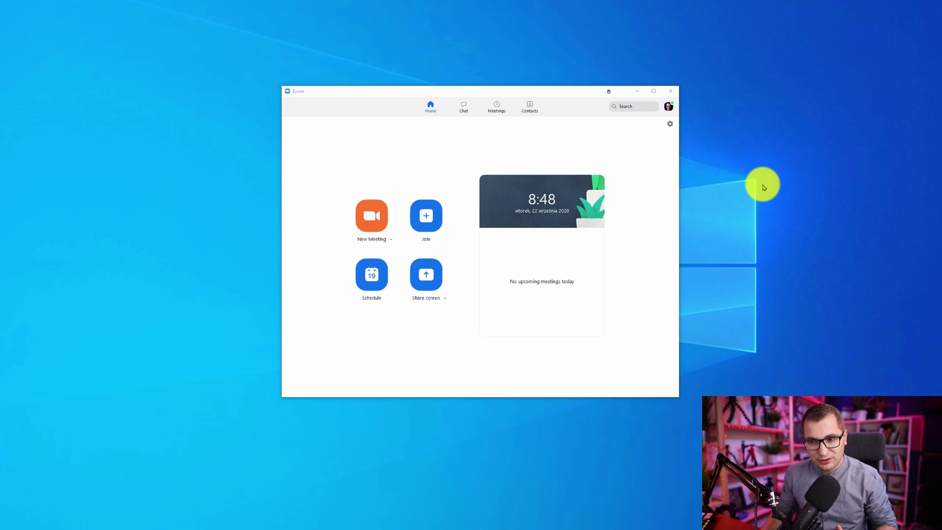
Open the full account settings in the web portal from the desktop client's settings.
{"action": "left_click", "coordinate": [670, 124]}
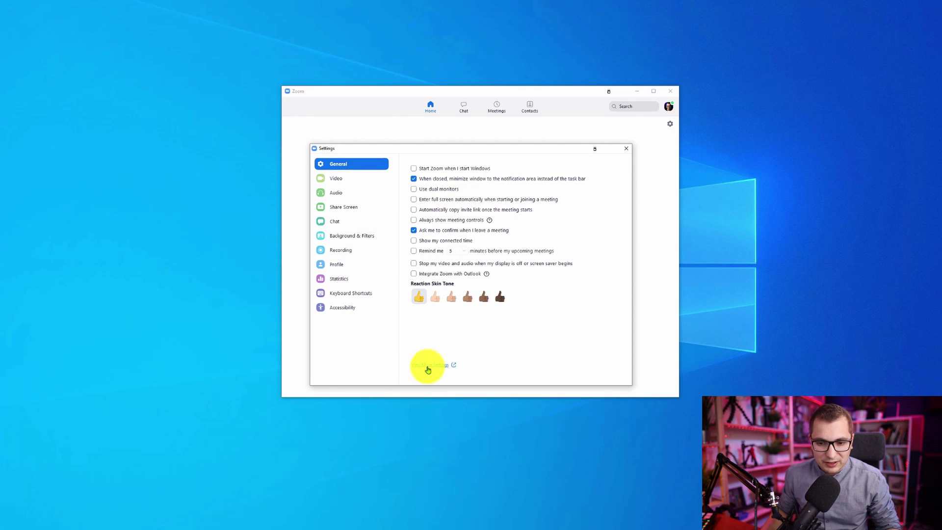
{"action": "left_click", "coordinate": [426, 366]}
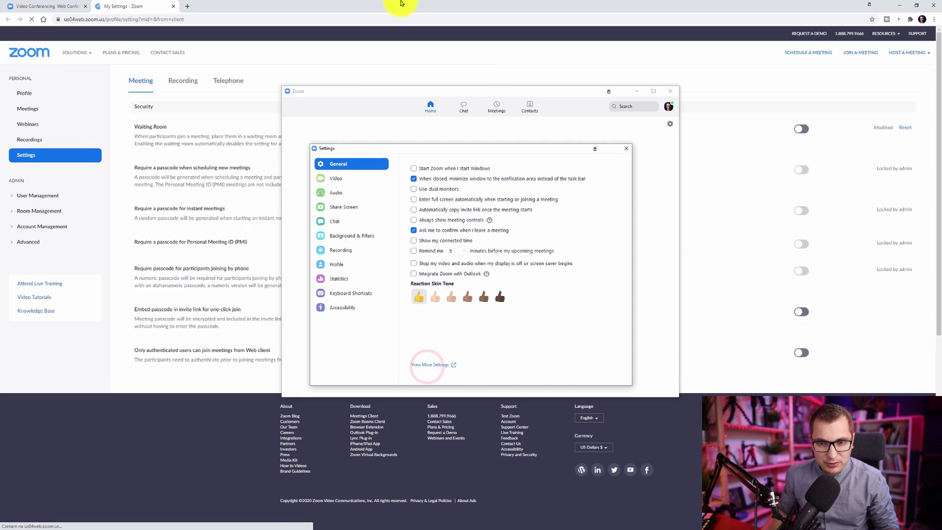
{"action": "left_click", "coordinate": [397, 7]}
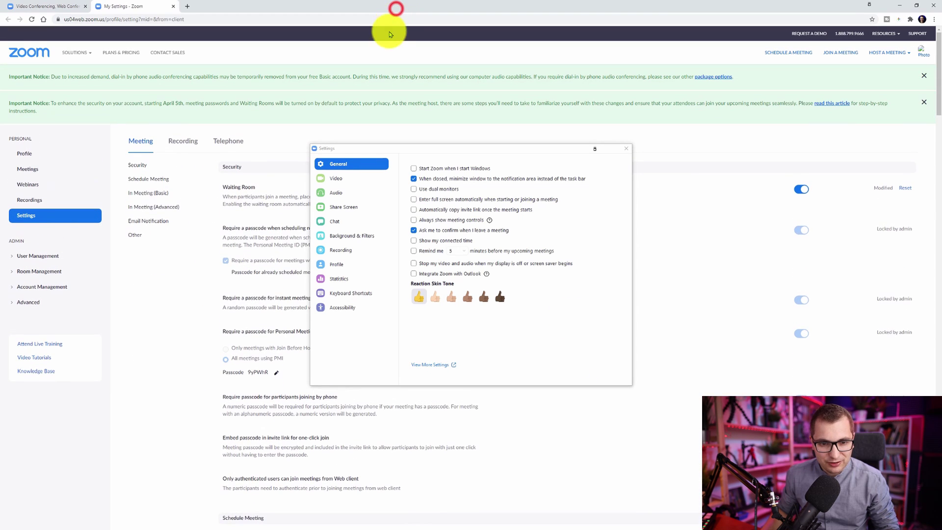
{"action": "left_click", "coordinate": [623, 149]}
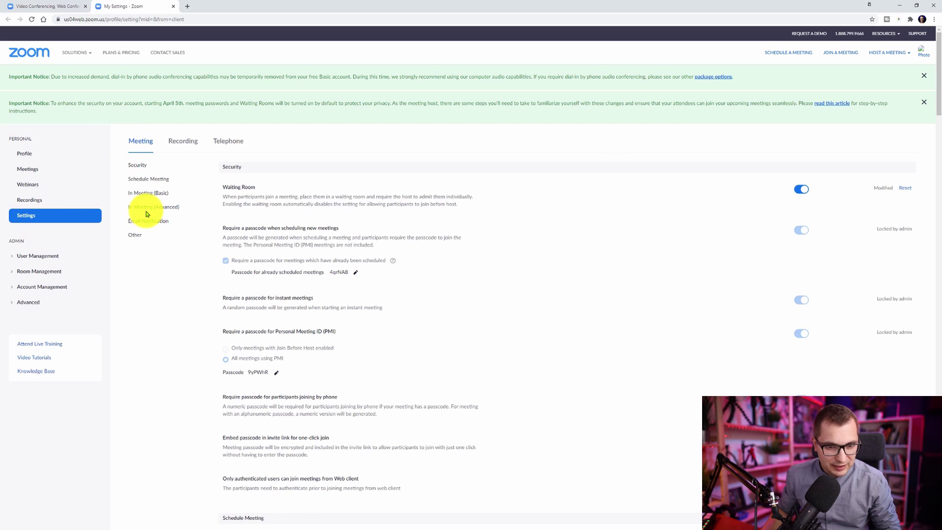
Enable 'Allow host to assign participants to breakout rooms' under In Meeting (Advanced) and save.
{"action": "left_click", "coordinate": [145, 207]}
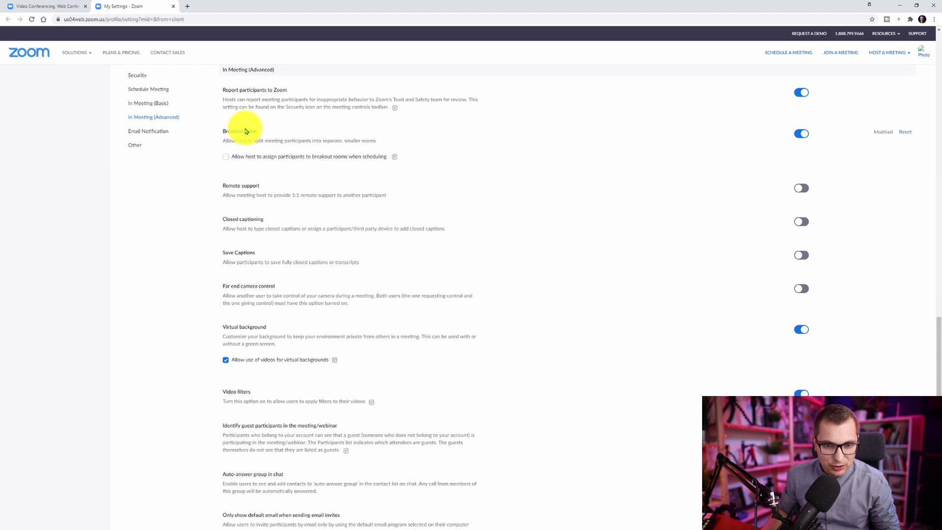
{"action": "left_click", "coordinate": [225, 157]}
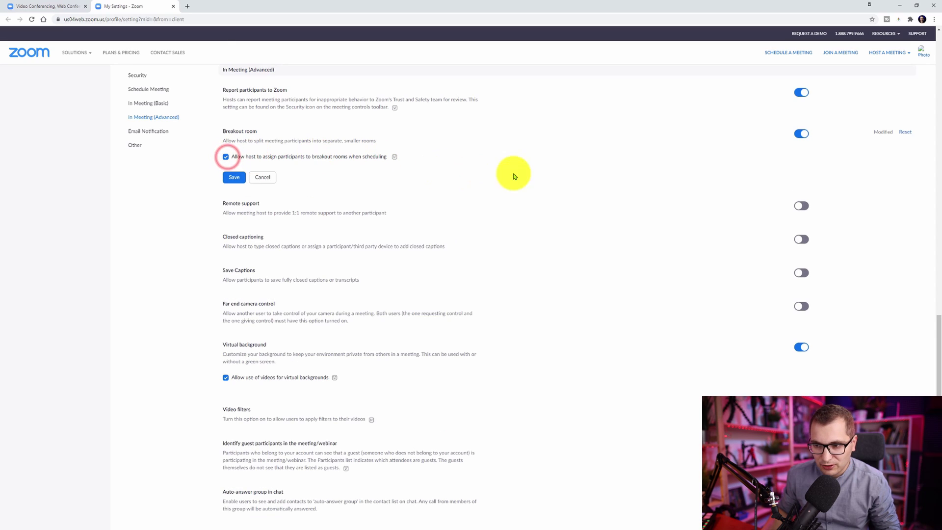
{"action": "left_click", "coordinate": [228, 179]}
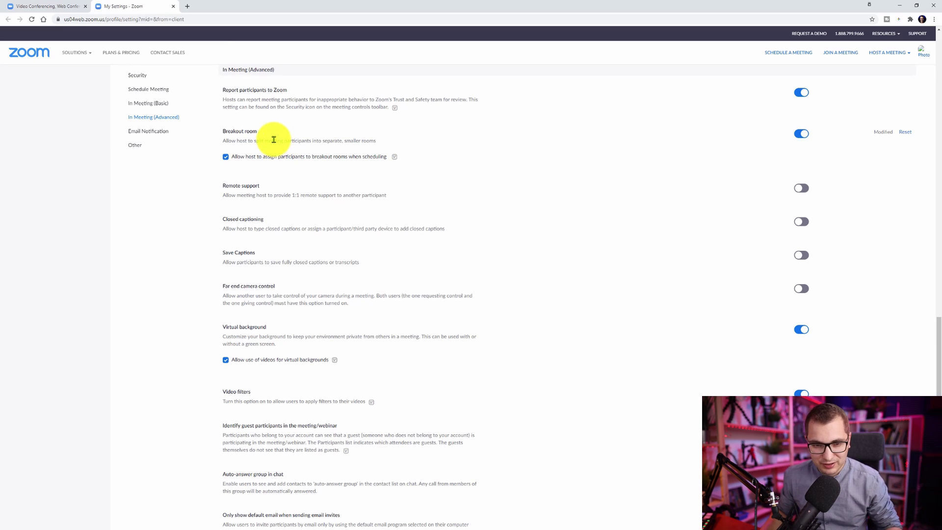
{"action": "left_click", "coordinate": [176, 7]}
{"action": "key", "text": "alt+Tab"}
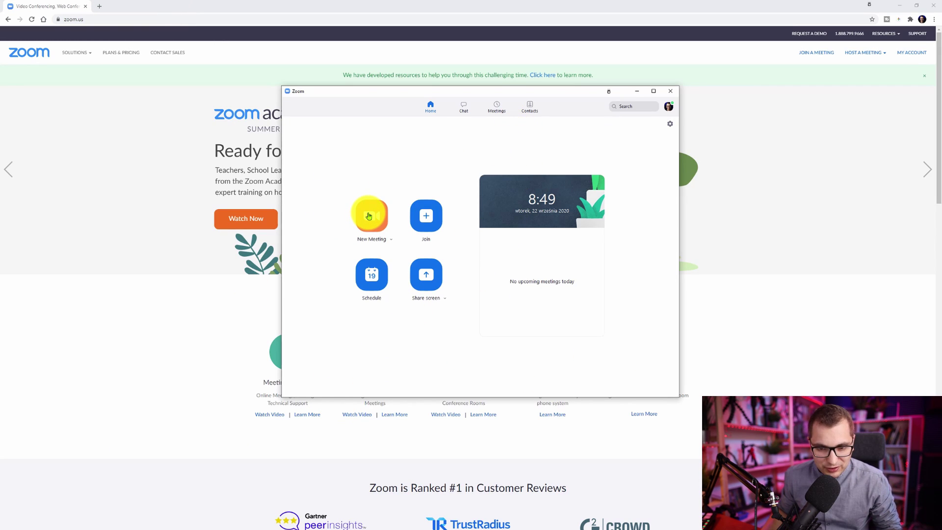
Start an instant meeting and create four manually assigned breakout rooms, Breakout Room 1 to 4.
{"action": "left_click", "coordinate": [369, 215]}
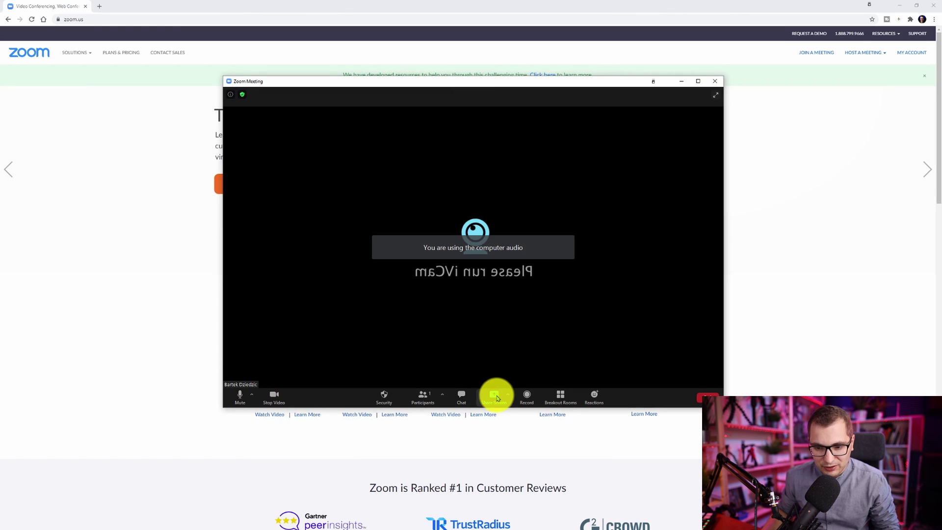
{"action": "left_click", "coordinate": [562, 395]}
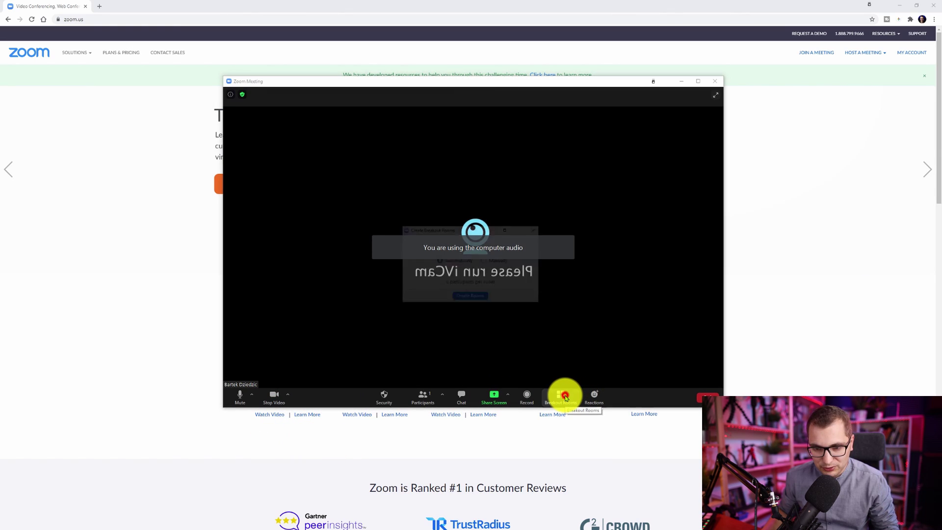
{"action": "left_click_drag", "start_coordinate": [450, 228], "coordinate": [450, 125]}
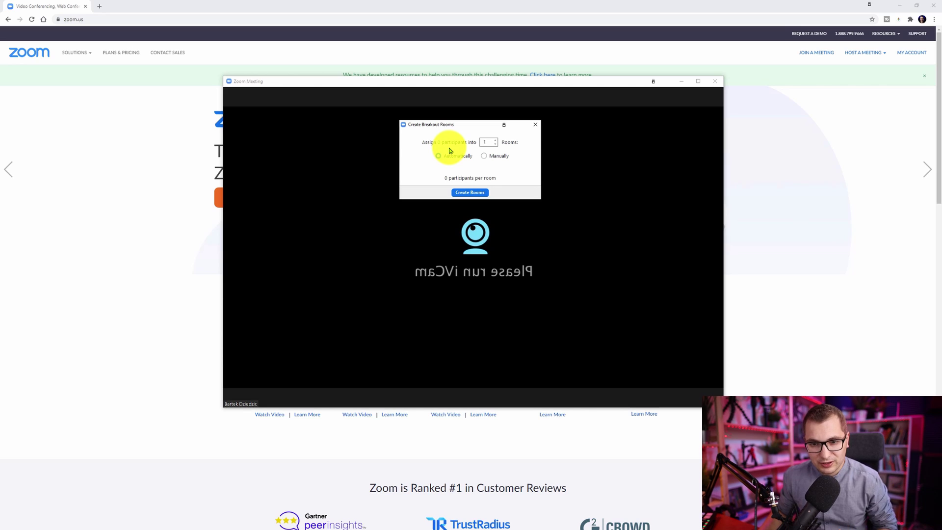
{"action": "left_click", "coordinate": [484, 156]}
{"action": "left_click", "coordinate": [472, 192]}
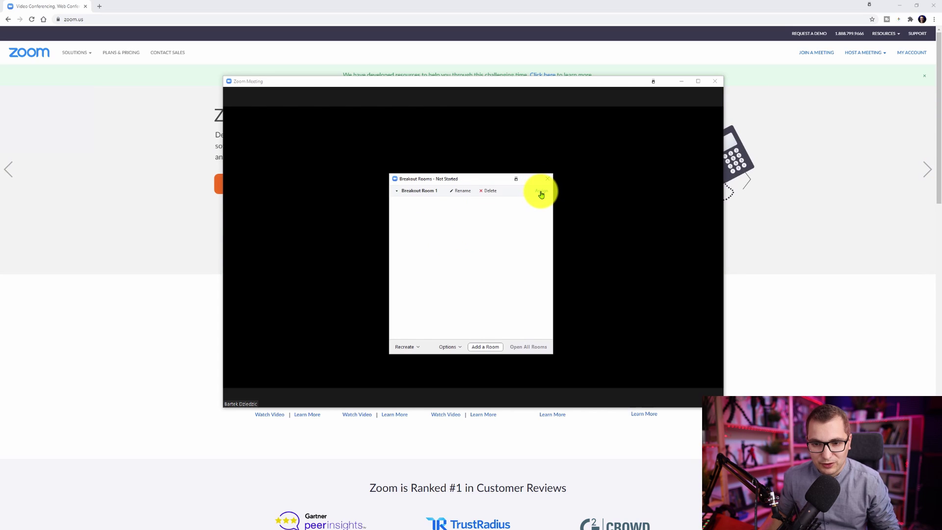
{"action": "left_click", "coordinate": [492, 348]}
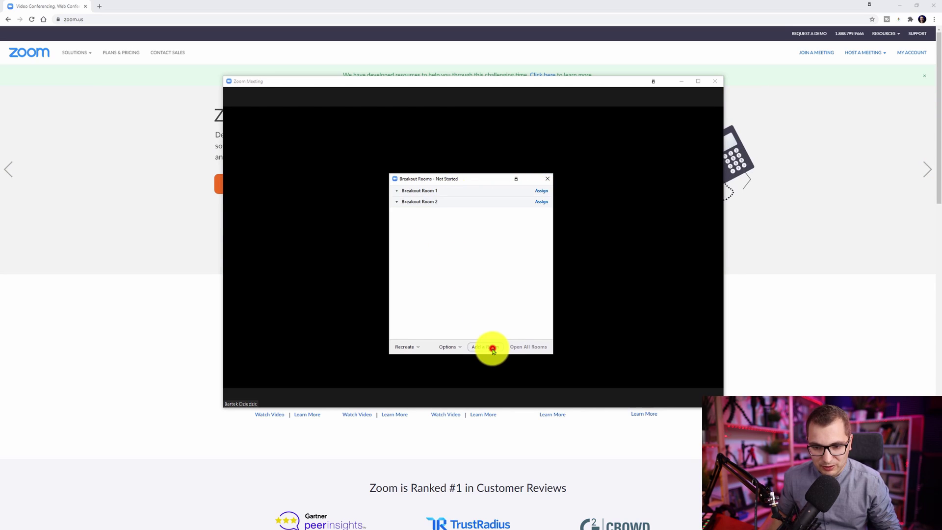
{"action": "left_click", "coordinate": [485, 347]}
{"action": "left_click", "coordinate": [485, 347]}
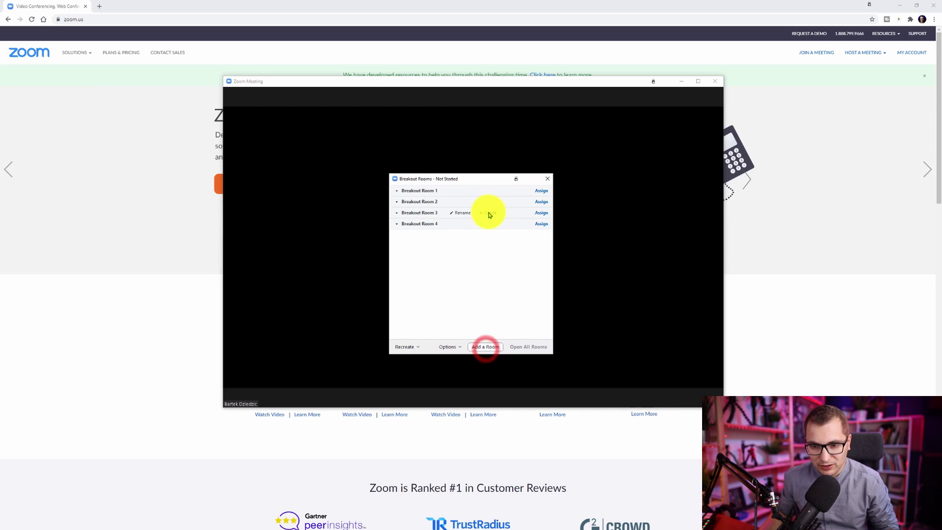
{"action": "left_click", "coordinate": [540, 192]}
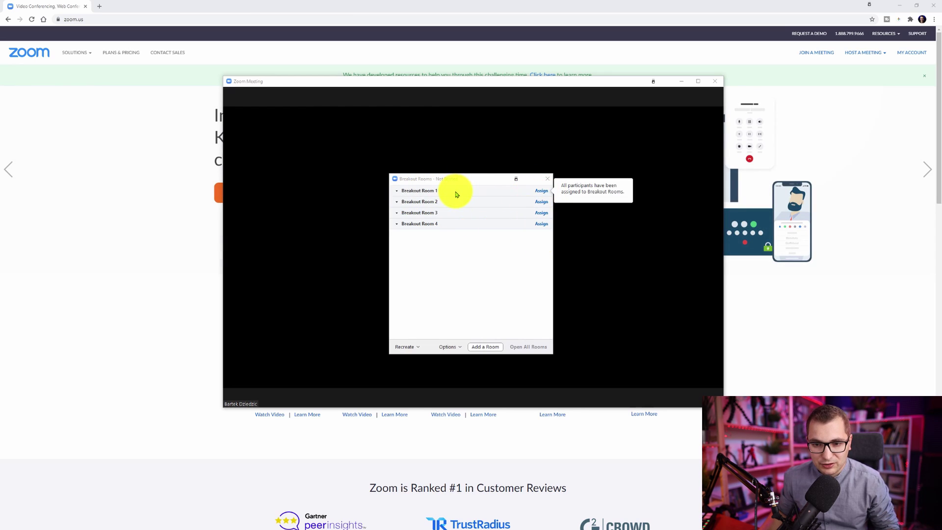
{"action": "left_click", "coordinate": [463, 269]}
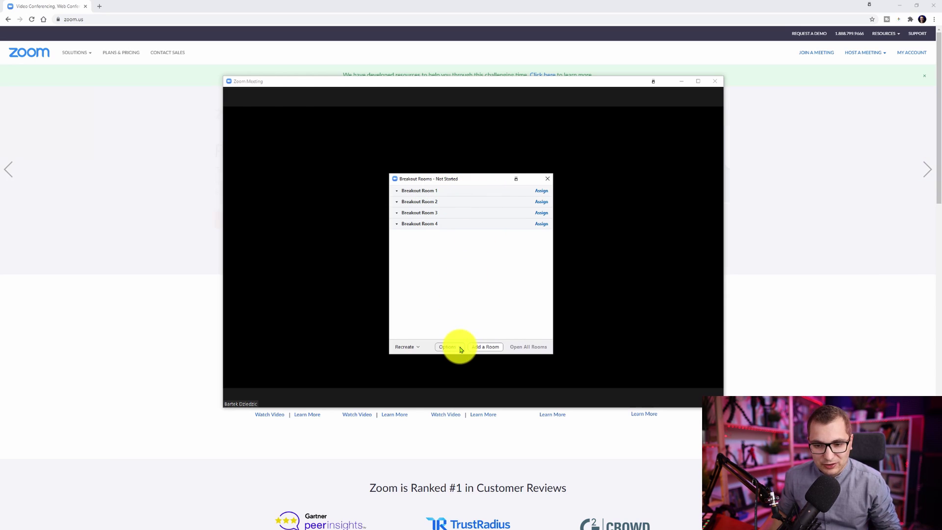
Set breakout rooms to auto-close after 30 minutes with a notification when time is up.
{"action": "left_click", "coordinate": [460, 347]}
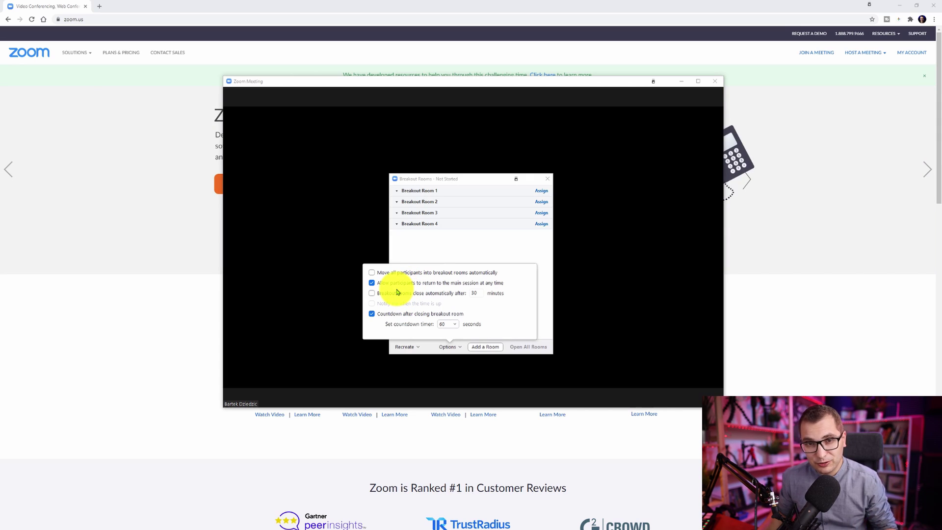
{"action": "left_click", "coordinate": [395, 293]}
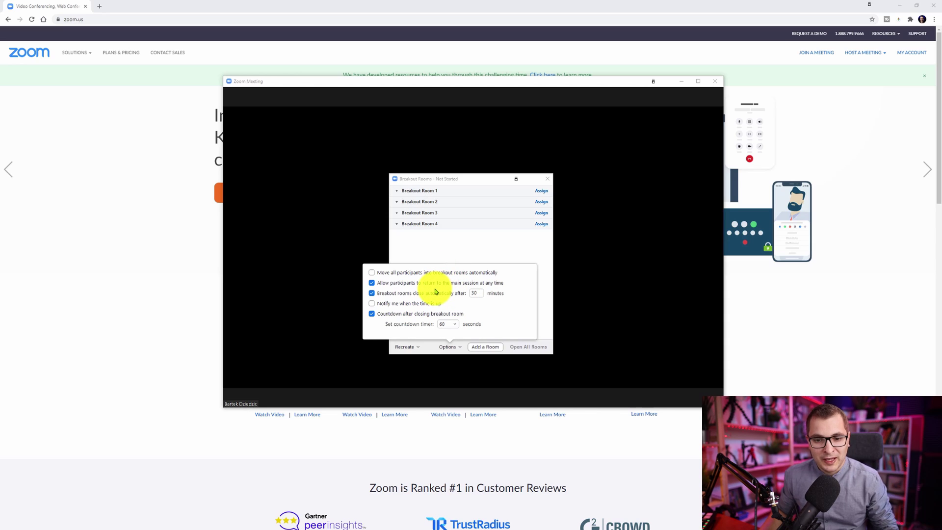
{"action": "left_click", "coordinate": [406, 306]}
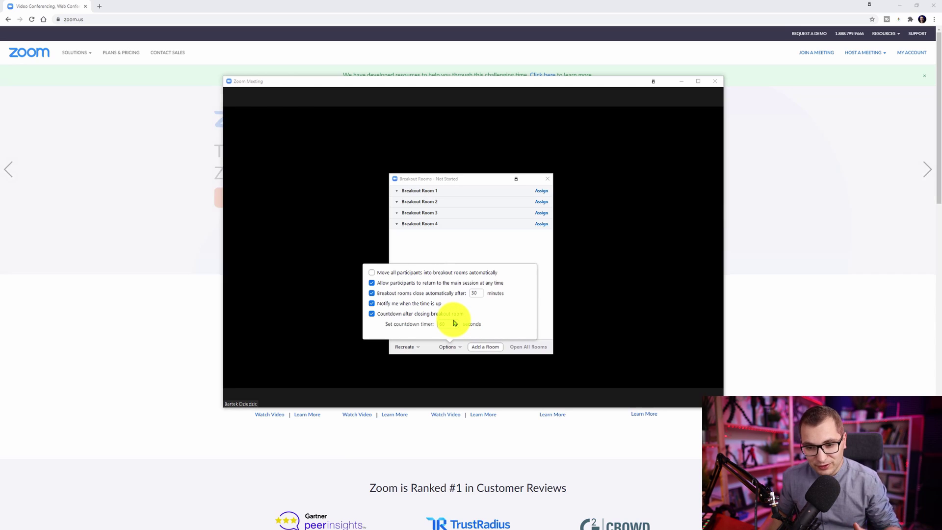
{"action": "left_click", "coordinate": [464, 244]}
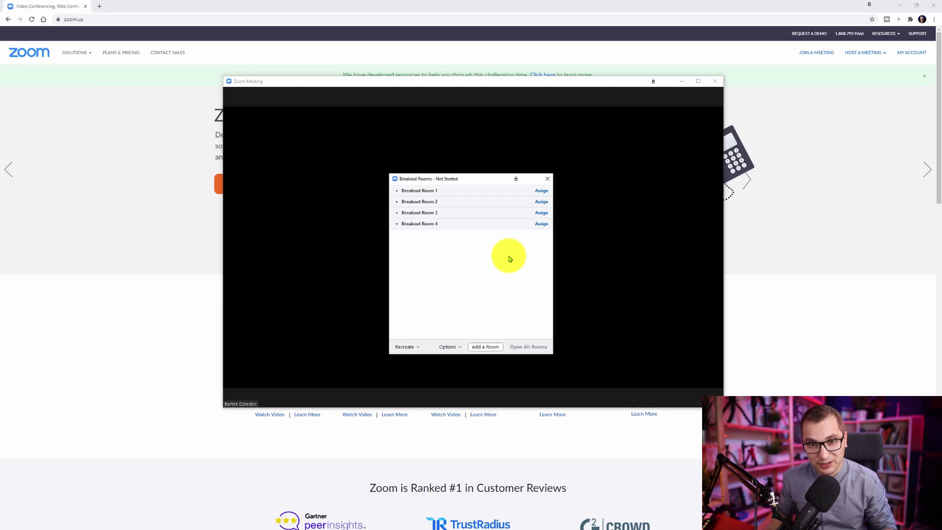
Close the breakout rooms window and end the meeting for everyone.
{"action": "left_click", "coordinate": [548, 179]}
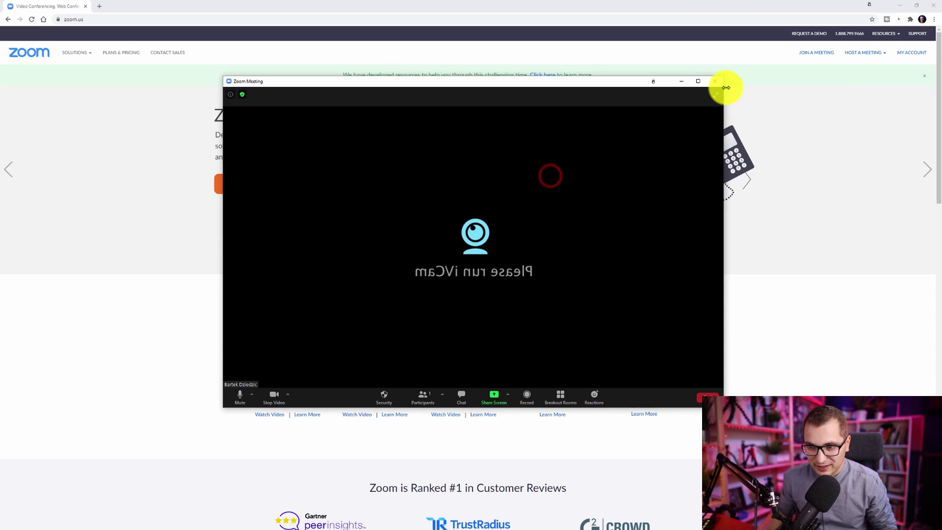
{"action": "left_click", "coordinate": [714, 81]}
{"action": "left_click", "coordinate": [698, 101]}
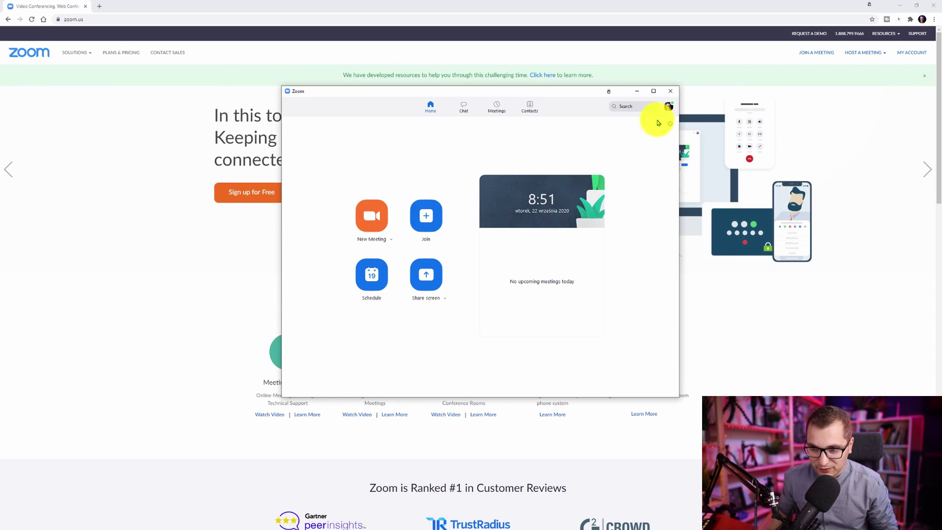
Open the web account settings and start scheduling a new meeting.
{"action": "left_click", "coordinate": [670, 126]}
{"action": "left_click", "coordinate": [436, 364]}
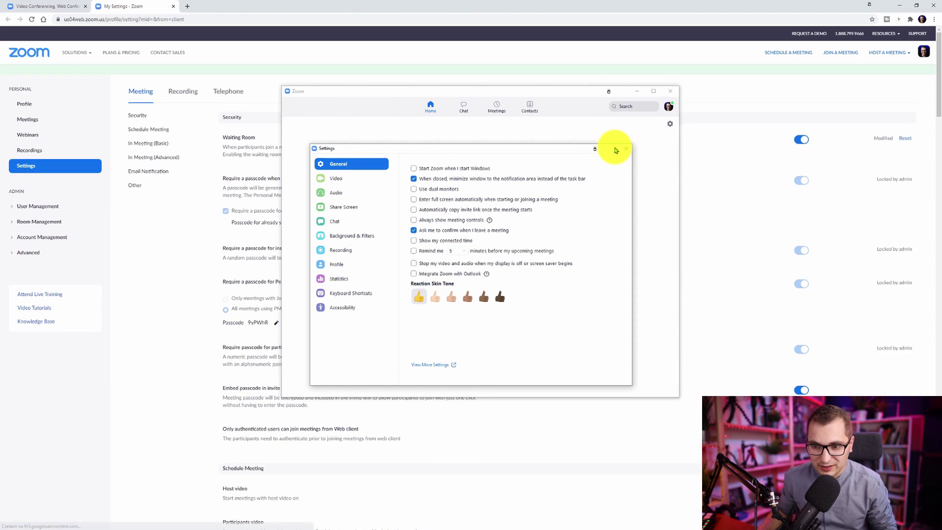
{"action": "left_click", "coordinate": [623, 150]}
{"action": "left_click", "coordinate": [670, 91]}
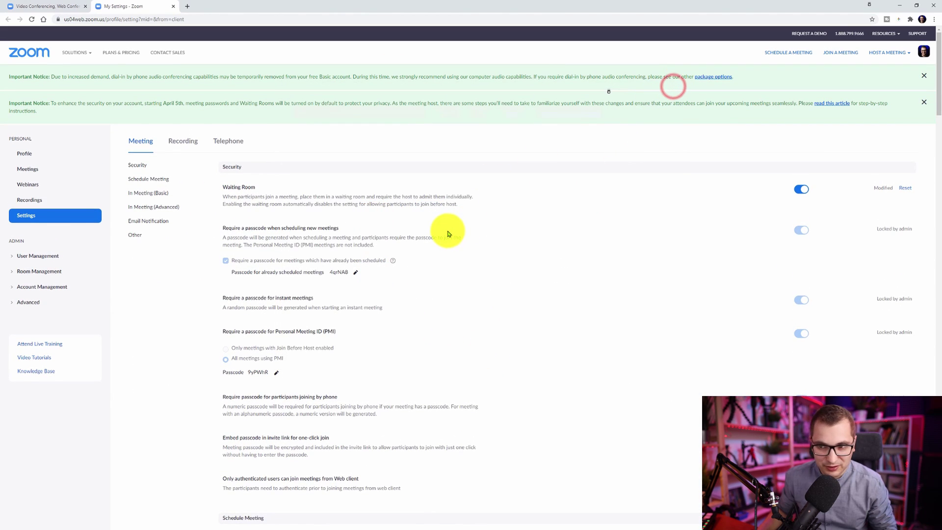
{"action": "left_click", "coordinate": [790, 52]}
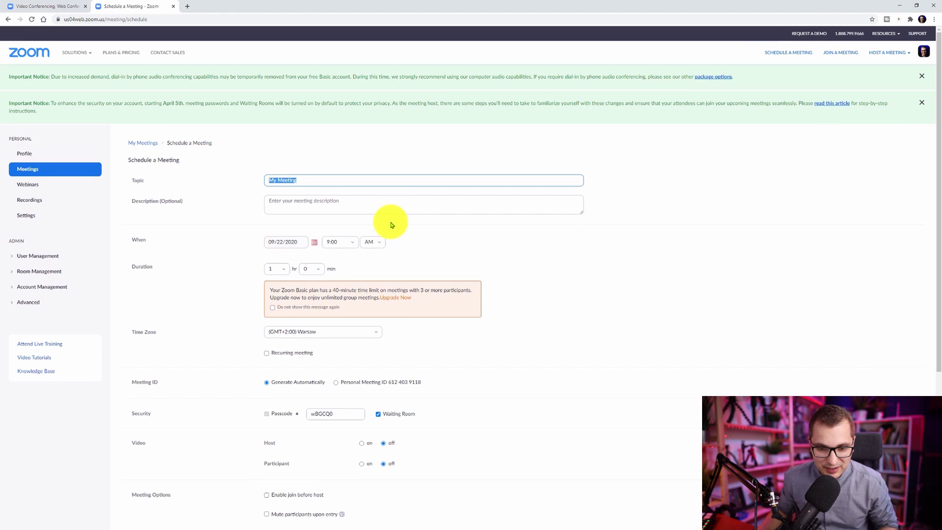
Turn on breakout room pre-assignment, switch to CSV import and download the template.
{"action": "scroll", "coordinate": [397, 219], "scroll_direction": "down", "scroll_amount": 1}
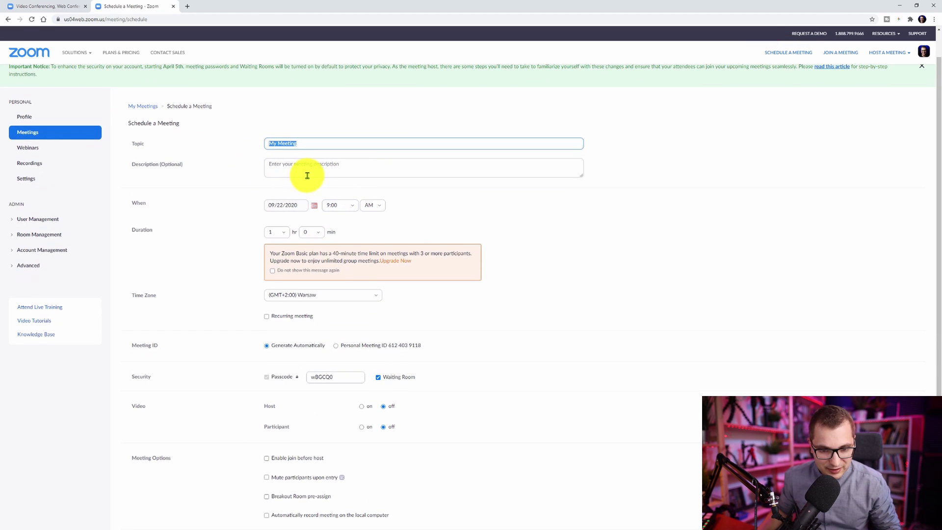
{"action": "scroll", "coordinate": [317, 200], "scroll_direction": "down", "scroll_amount": 3}
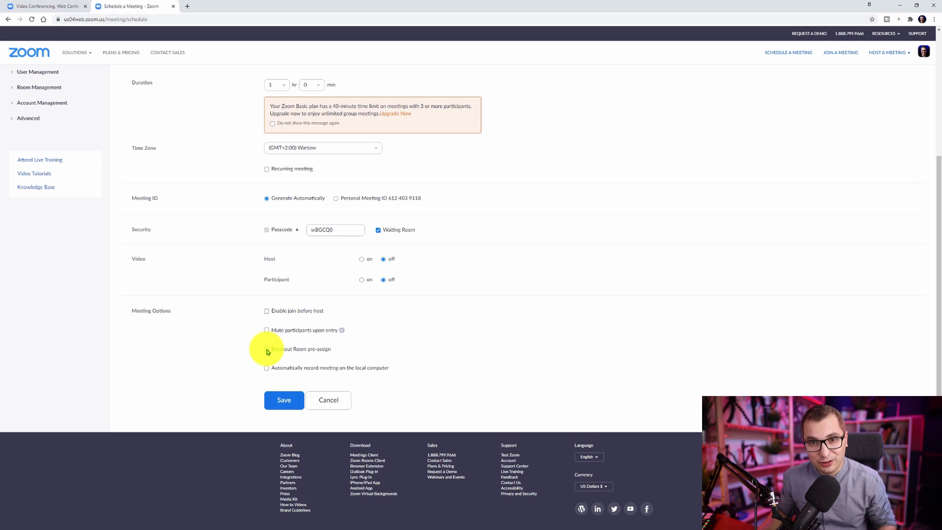
{"action": "left_click", "coordinate": [266, 349]}
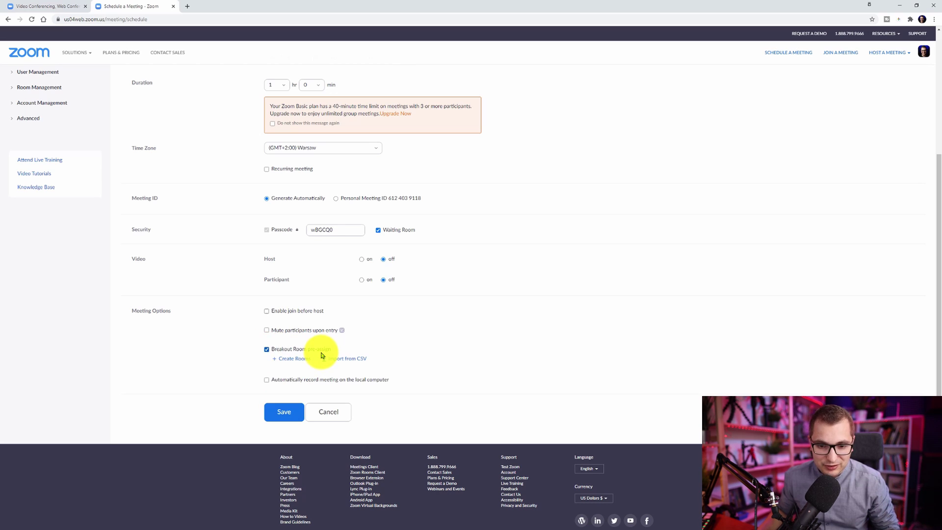
{"action": "left_click", "coordinate": [290, 358]}
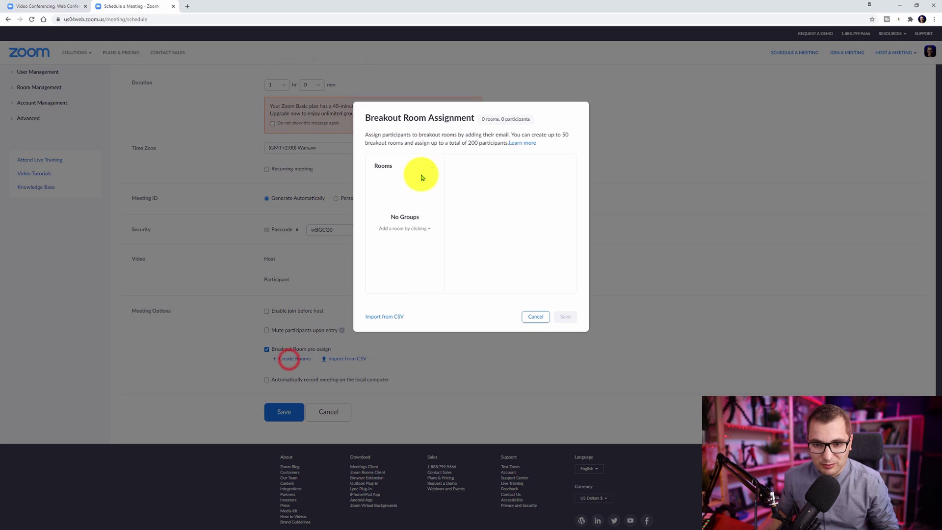
{"action": "left_click", "coordinate": [432, 169]}
{"action": "left_click", "coordinate": [432, 167]}
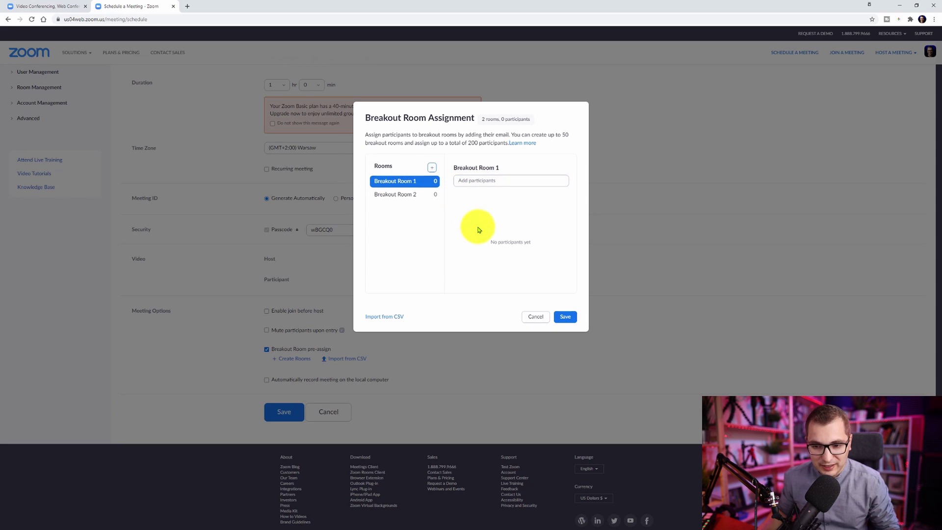
{"action": "left_click", "coordinate": [388, 317]}
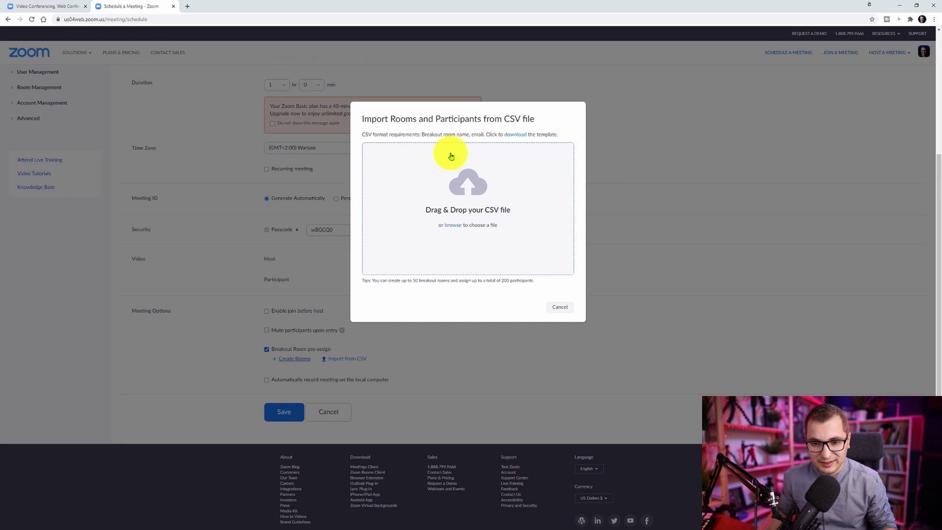
{"action": "left_click", "coordinate": [521, 139]}
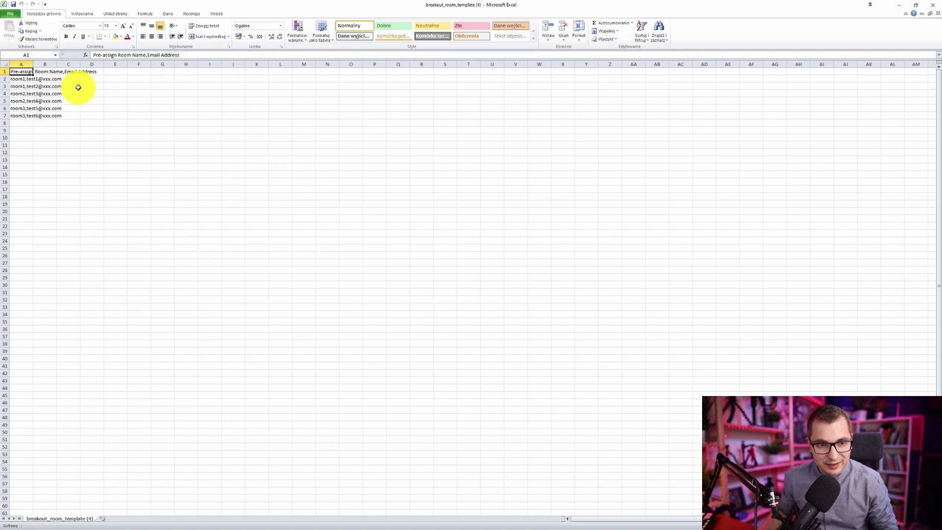
Widen column A of the breakout template so room names and emails are fully visible.
{"action": "left_click_drag", "start_coordinate": [34, 65], "coordinate": [153, 76]}
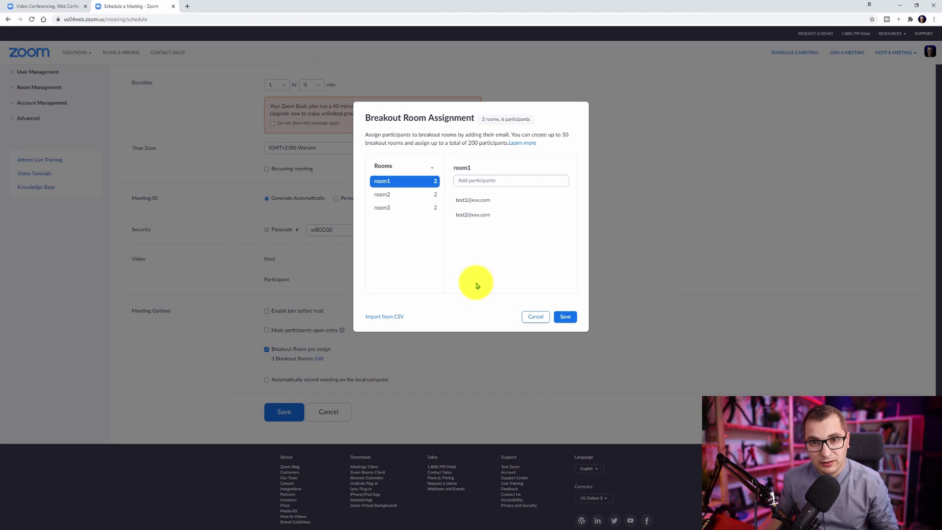
Check room2 and room3 participants, then save the imported three-room assignment.
{"action": "left_click", "coordinate": [402, 200]}
{"action": "left_click", "coordinate": [400, 209]}
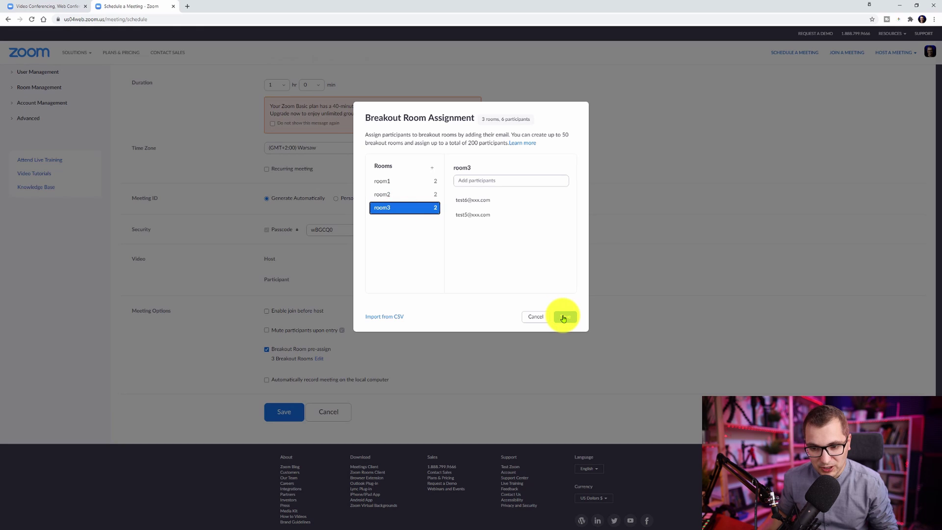
{"action": "left_click", "coordinate": [563, 317]}
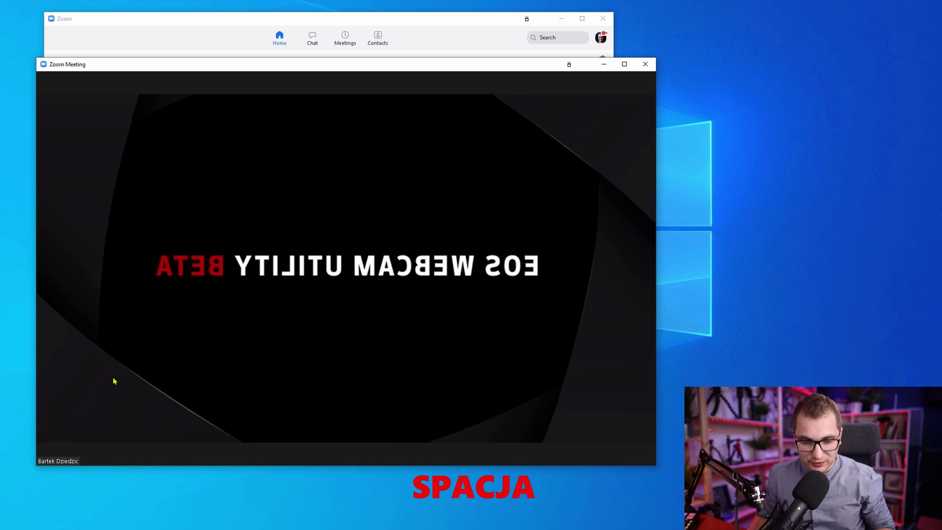
Mute the microphone, then hold and release Space to talk briefly with push-to-talk.
{"action": "mouse_move", "coordinate": [111, 378]}
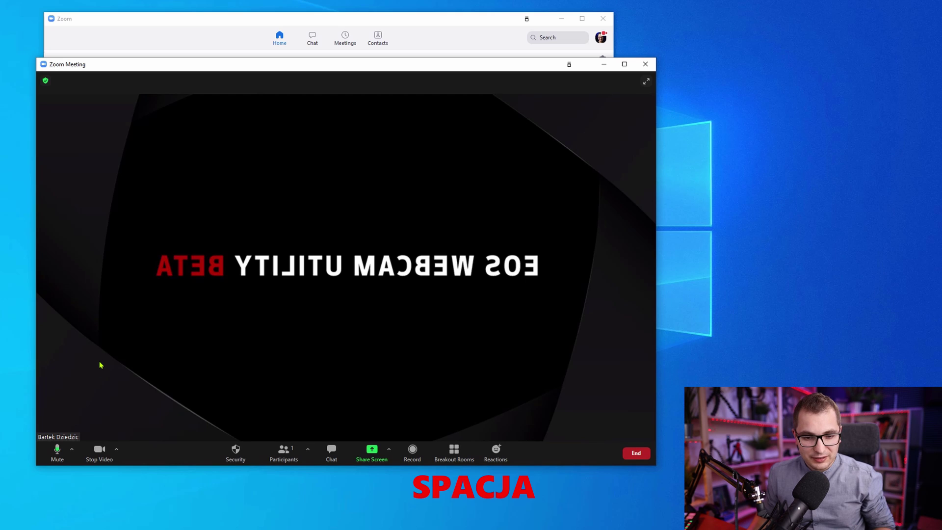
{"action": "left_click", "coordinate": [52, 441]}
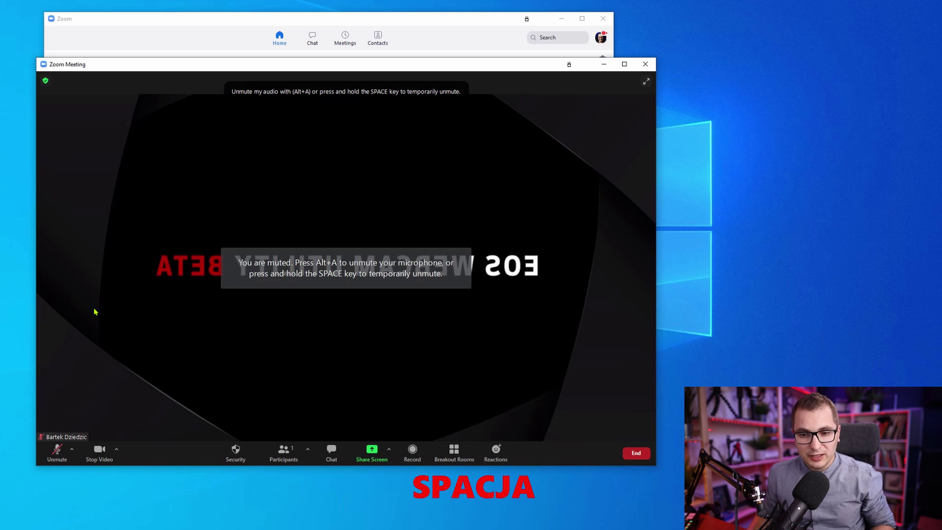
{"action": "key", "text": "space"}
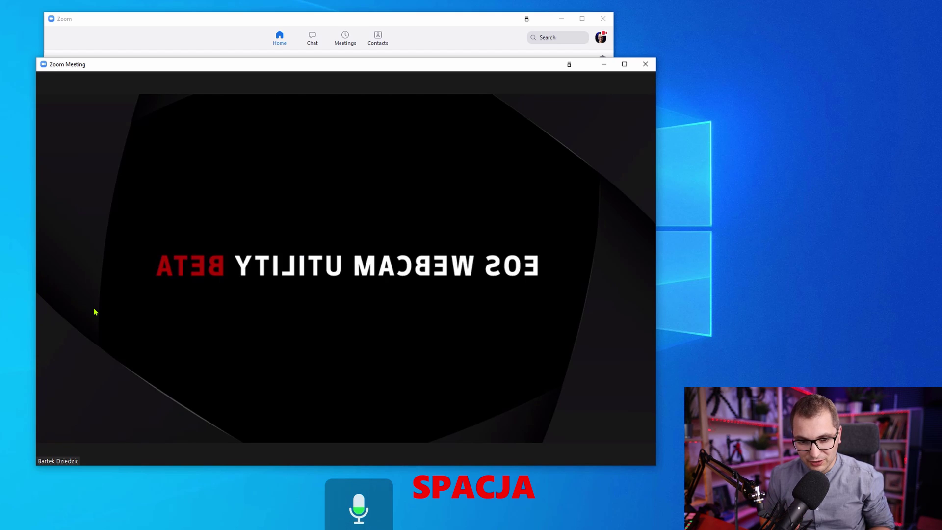
{"action": "key", "text": "space"}
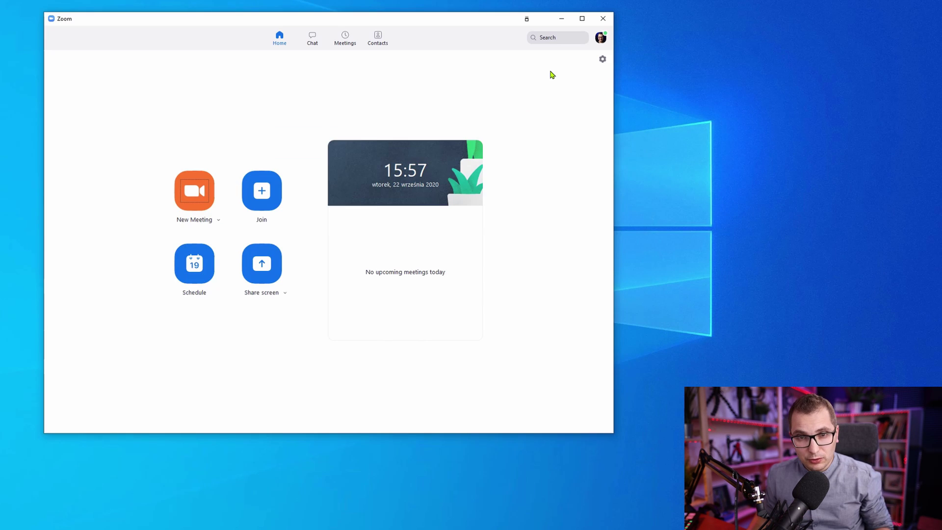
Check the Audio settings' 'Press and hold SPACE key' option, then show the meeting participants list with Alt+U.
{"action": "left_click", "coordinate": [600, 63]}
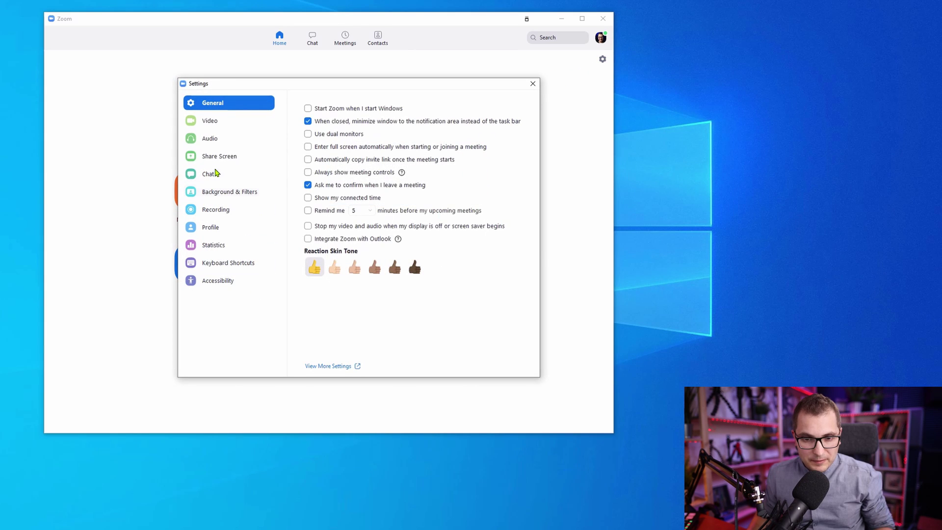
{"action": "left_click", "coordinate": [214, 142]}
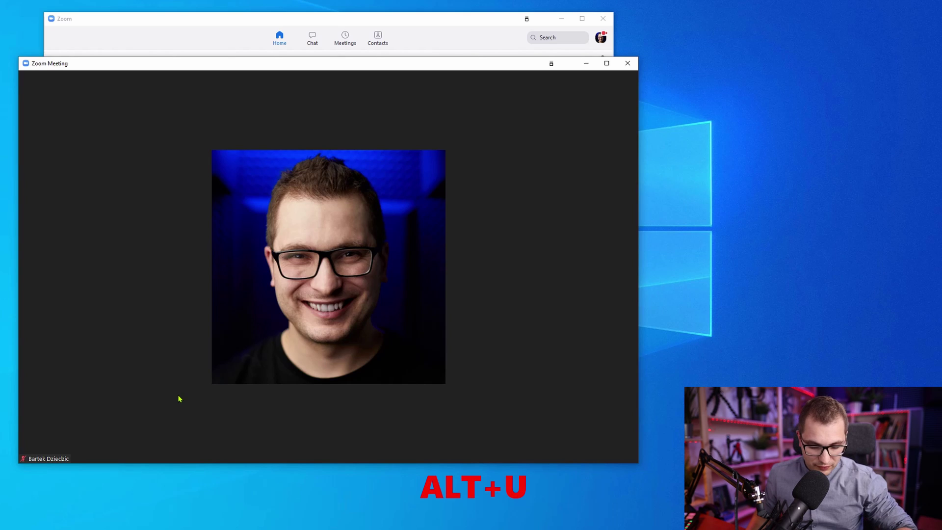
{"action": "key", "text": "alt+u"}
{"action": "key", "text": "alt+u"}
{"action": "key", "text": "alt+u"}
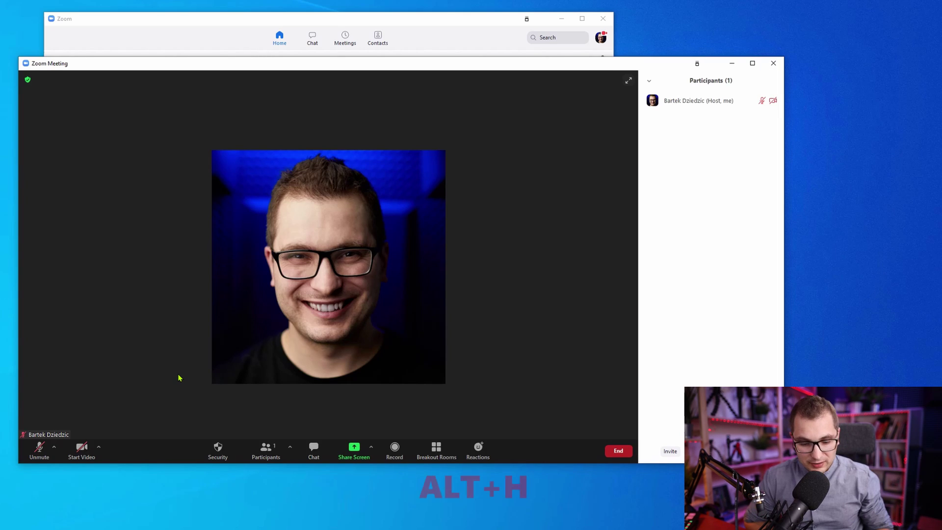
Open meeting chat (Alt+H) and screen sharing (Alt+S), then start and stop recording with Alt+R.
{"action": "key", "text": "alt+h"}
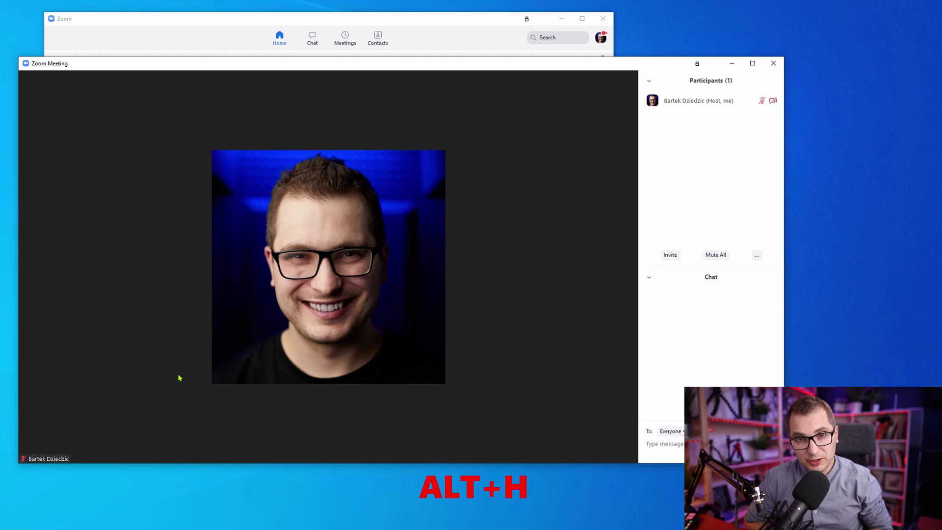
{"action": "key", "text": "alt+s"}
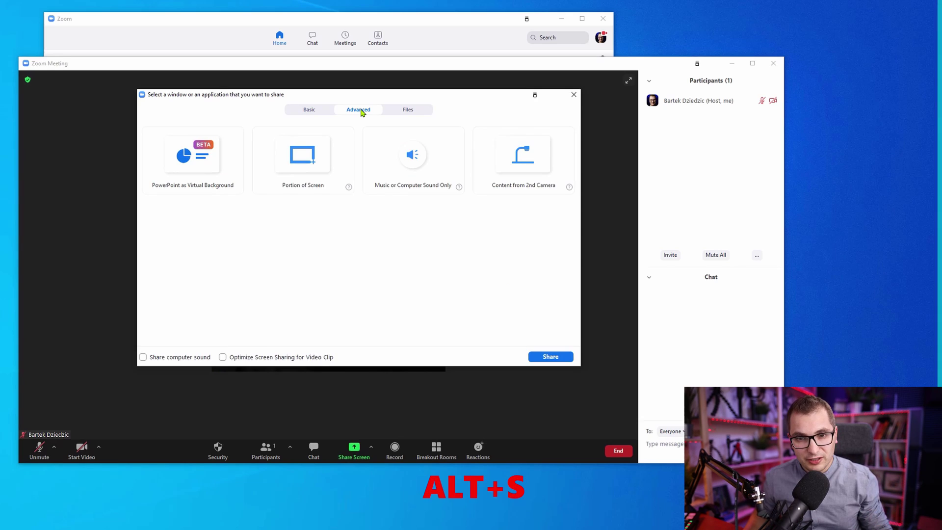
{"action": "key", "text": "Escape"}
{"action": "key", "text": "alt+r"}
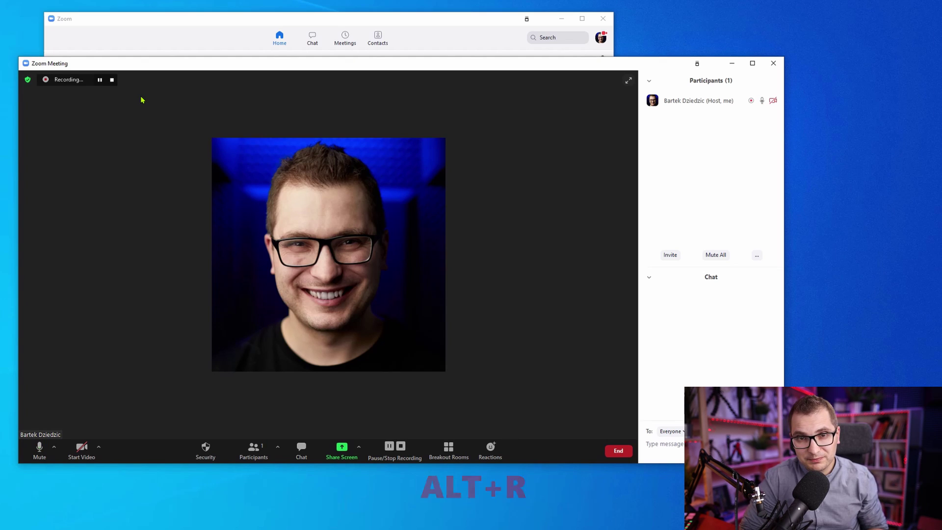
{"action": "key", "text": "alt+r"}
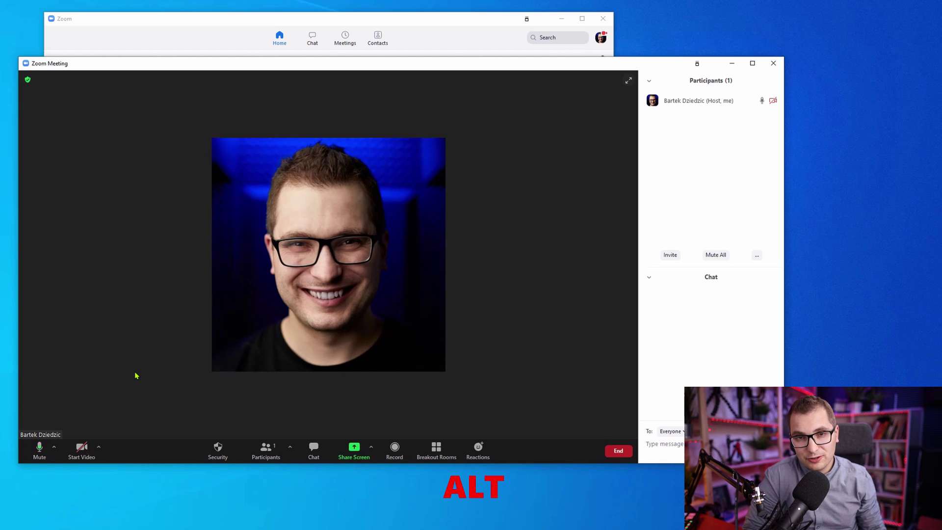
Toggle mute with Alt+A, video on and off with Alt+V, and mute everyone with Alt+M.
{"action": "key", "text": "alt+a"}
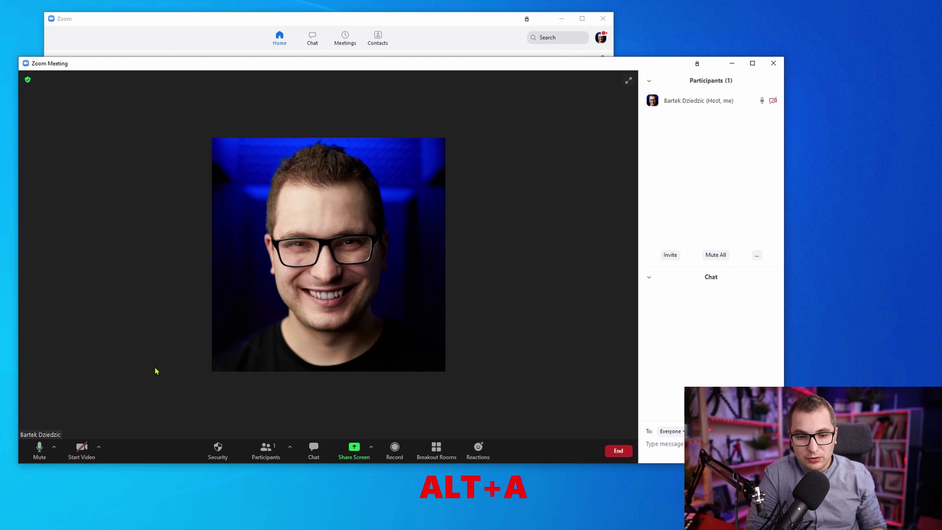
{"action": "key", "text": "alt+a"}
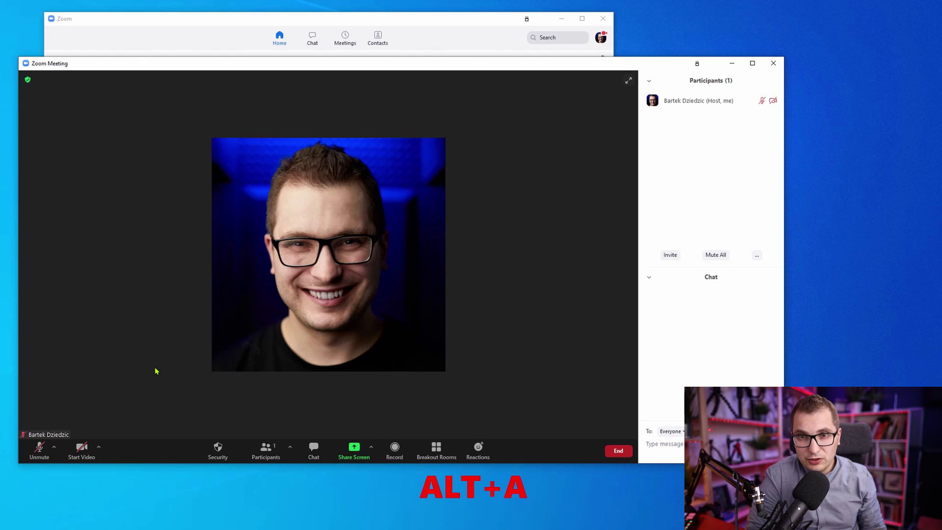
{"action": "key", "text": "alt+a"}
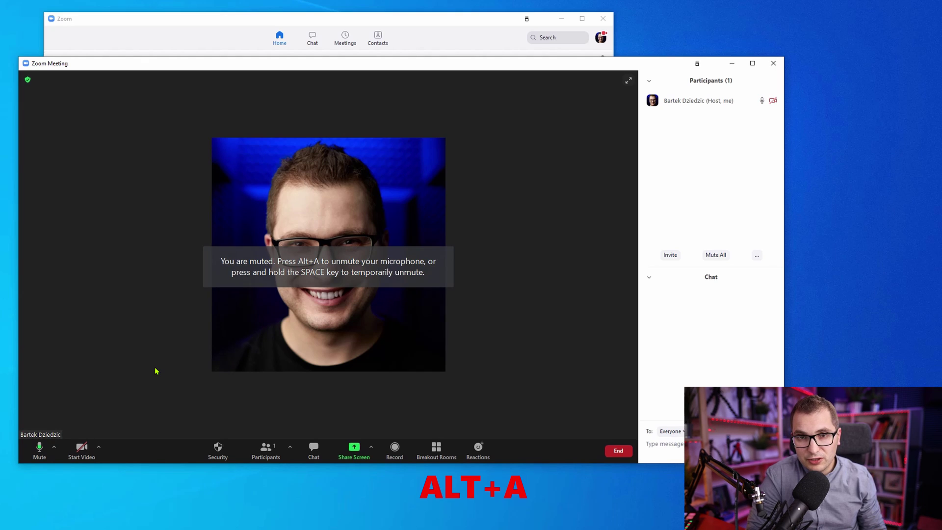
{"action": "key", "text": "alt+v"}
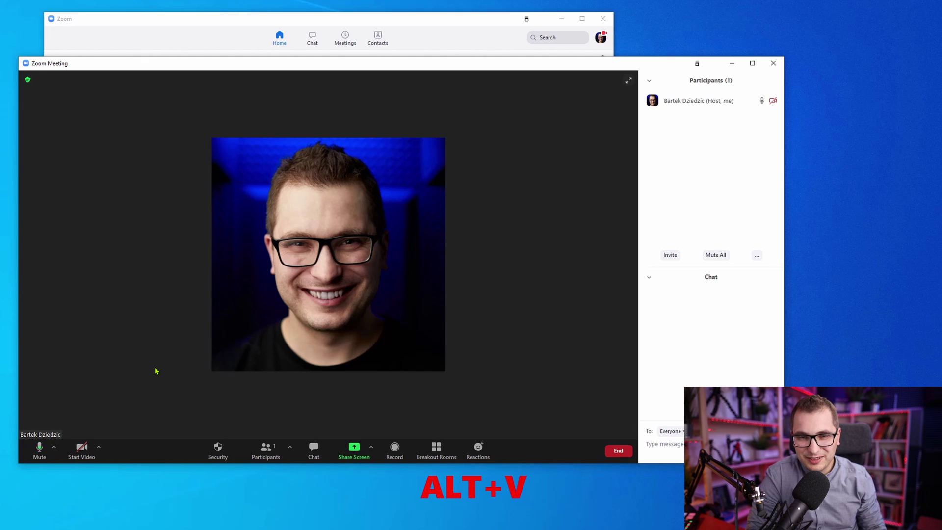
{"action": "key", "text": "alt+v"}
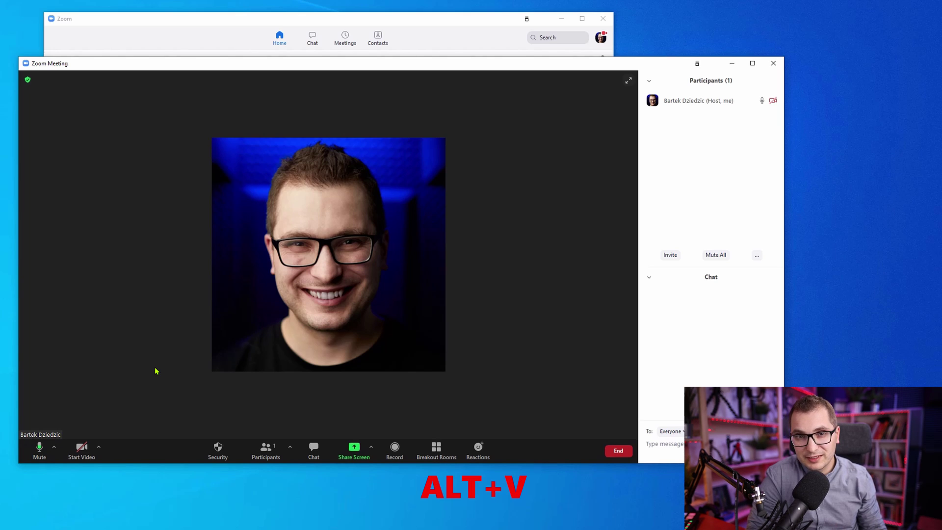
{"action": "key", "text": "alt+m"}
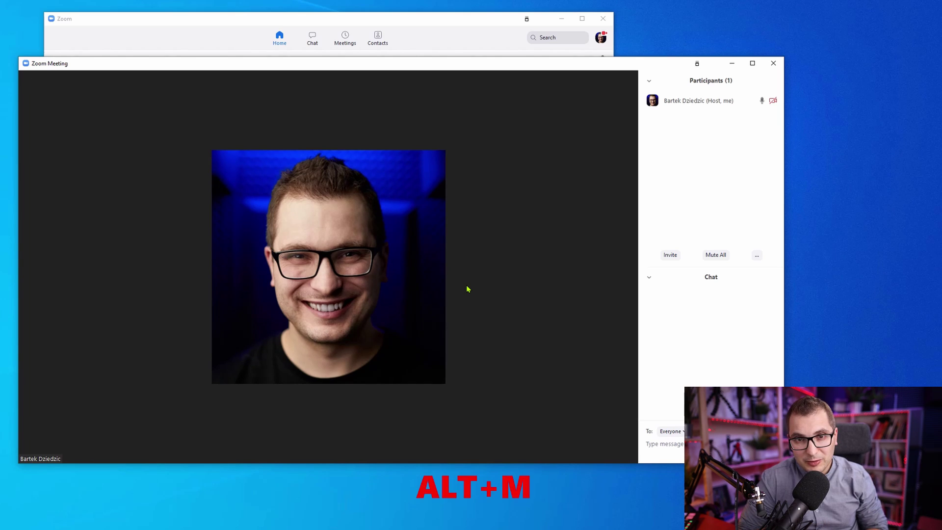
{"action": "key", "text": "alt+m"}
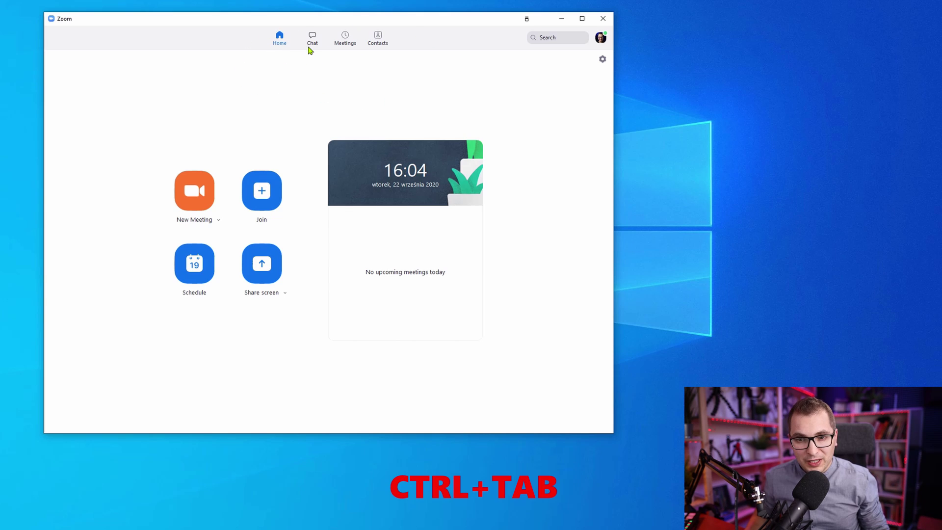
Cycle Home, Chat, Meetings and Contacts with Ctrl+Tab, then show the Keyboard Shortcuts list in Settings.
{"action": "key", "text": "ctrl+Tab"}
{"action": "key", "text": "ctrl+Tab"}
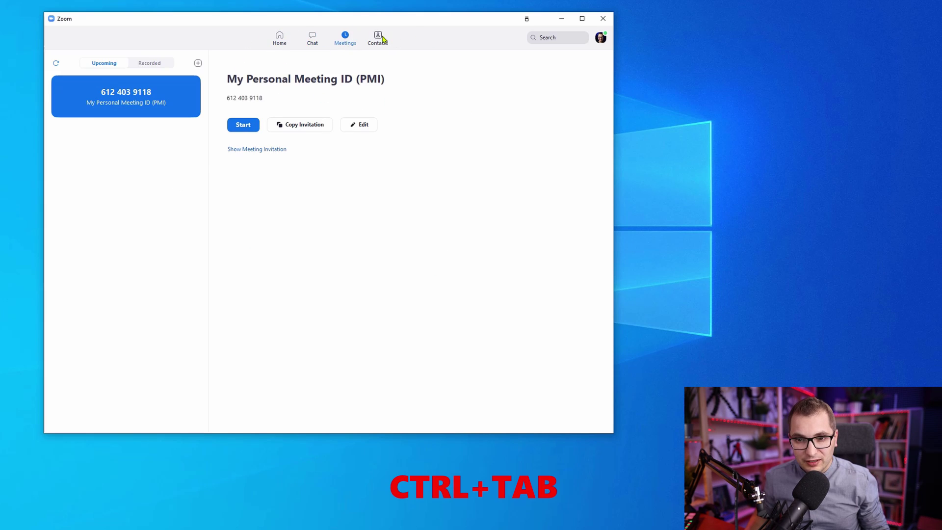
{"action": "key", "text": "ctrl+Tab"}
{"action": "key", "text": "ctrl+Tab"}
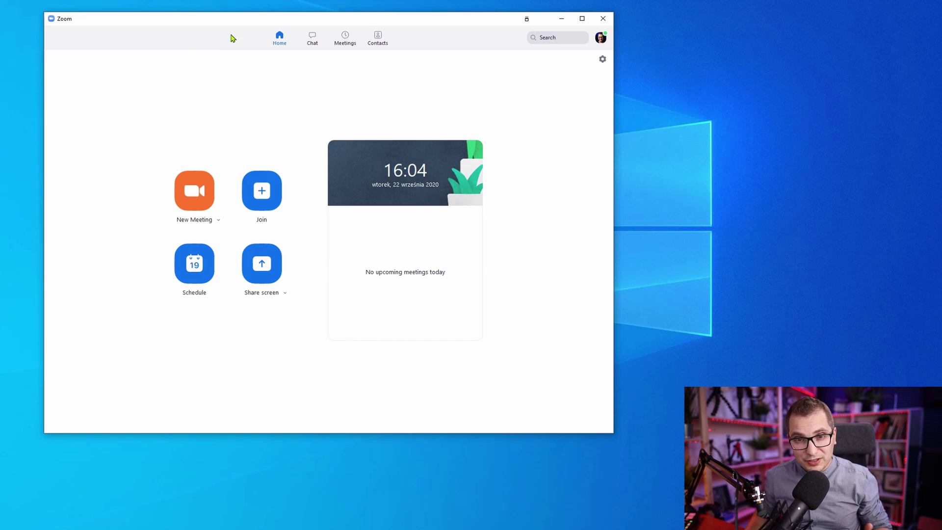
{"action": "left_click", "coordinate": [603, 60]}
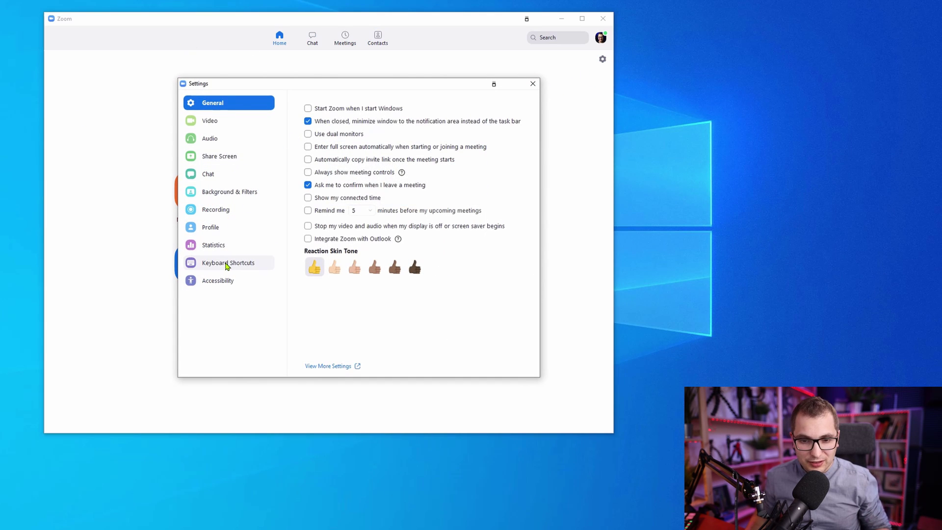
{"action": "left_click", "coordinate": [226, 265]}
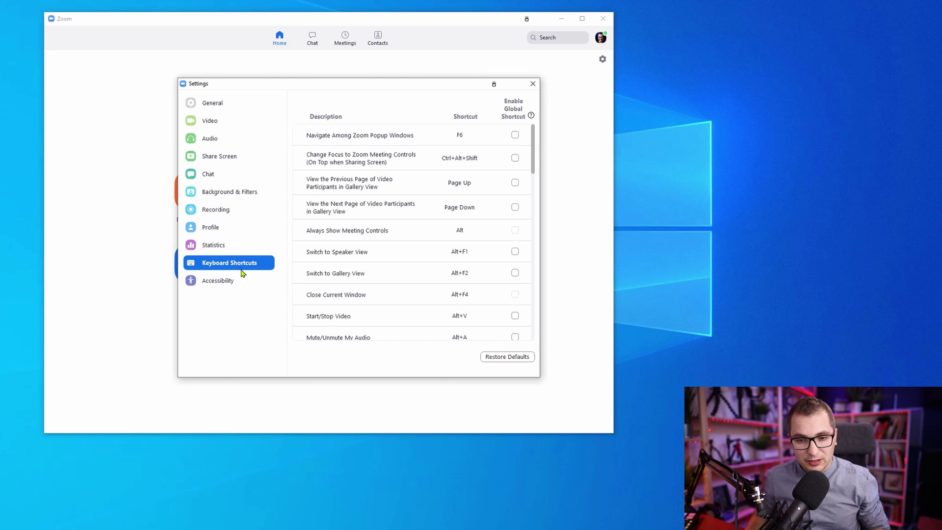
{"action": "left_click_drag", "start_coordinate": [534, 139], "coordinate": [515, 126]}
{"action": "left_click", "coordinate": [467, 137]}
{"action": "left_click", "coordinate": [420, 104]}
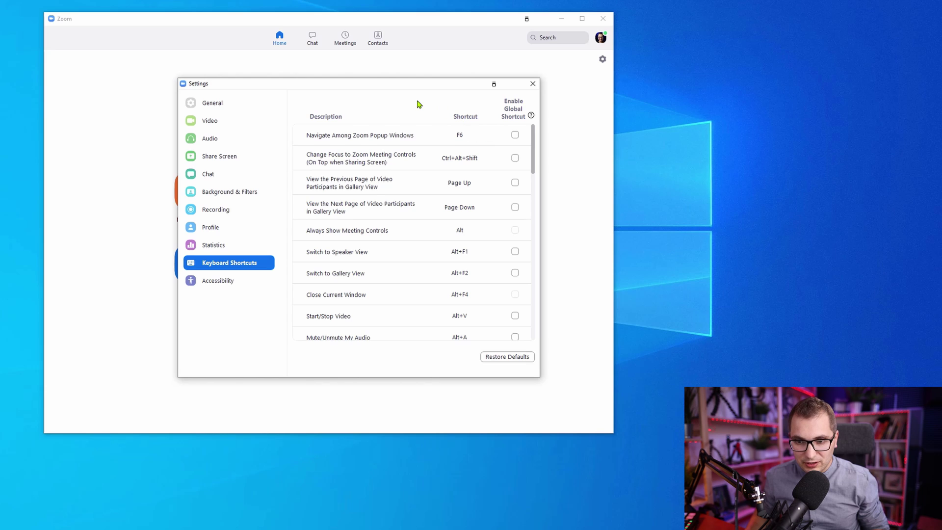